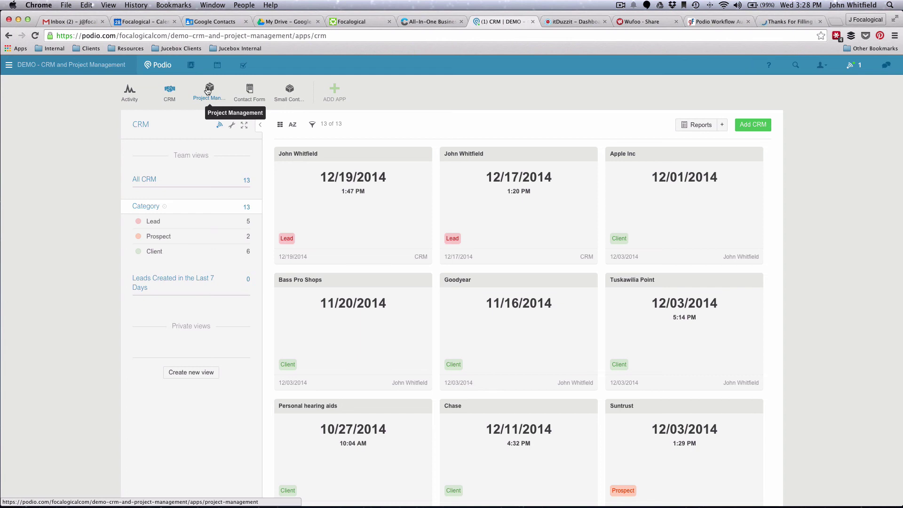
# Step: View the Globiflow Issues project in the Project Management app and follow its link to the Goodyear CRM item
pyautogui.click(209, 92)
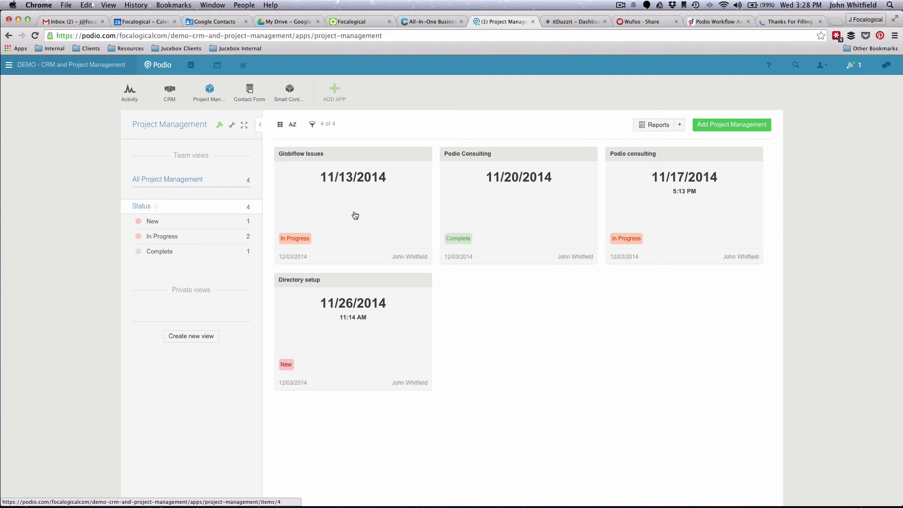
pyautogui.click(355, 215)
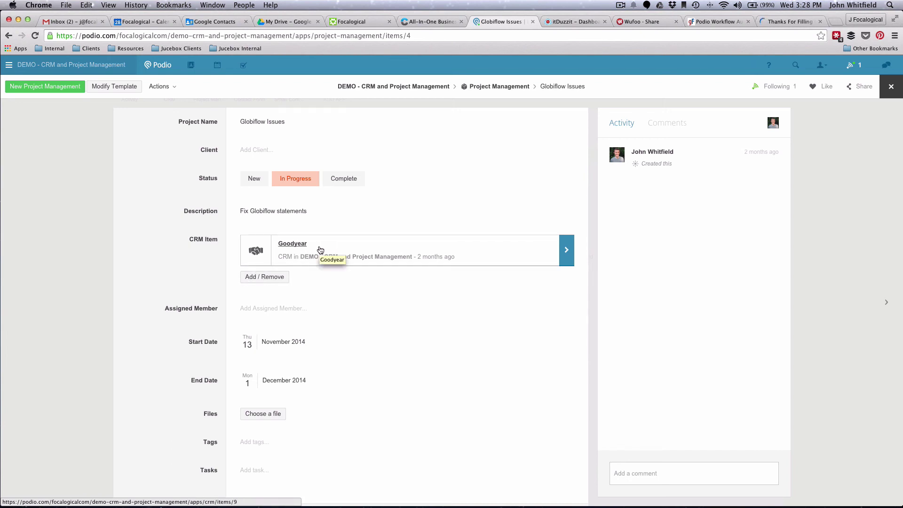
pyautogui.click(383, 247)
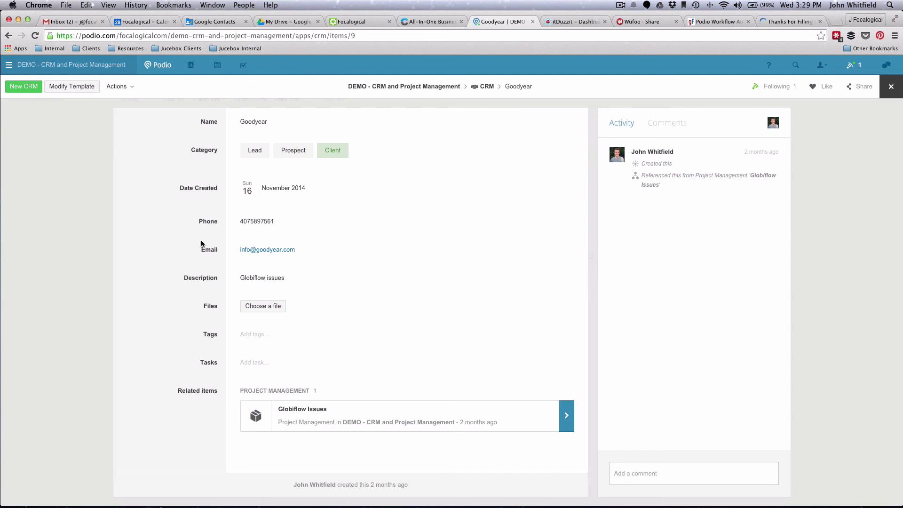
pyautogui.click(77, 224)
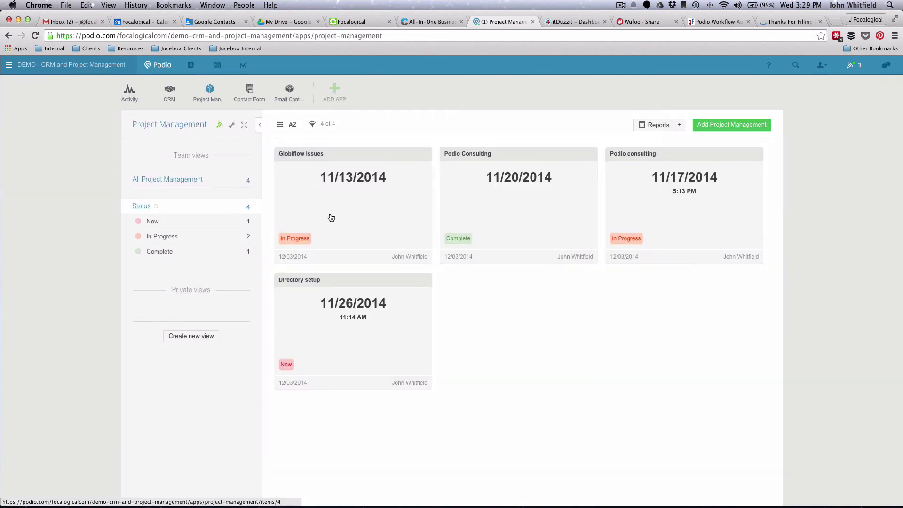
# Step: Inspect which apps the CRM Item relationship field can reference in the Globiflow Issues project's template, leaving the selection as is
pyautogui.click(331, 218)
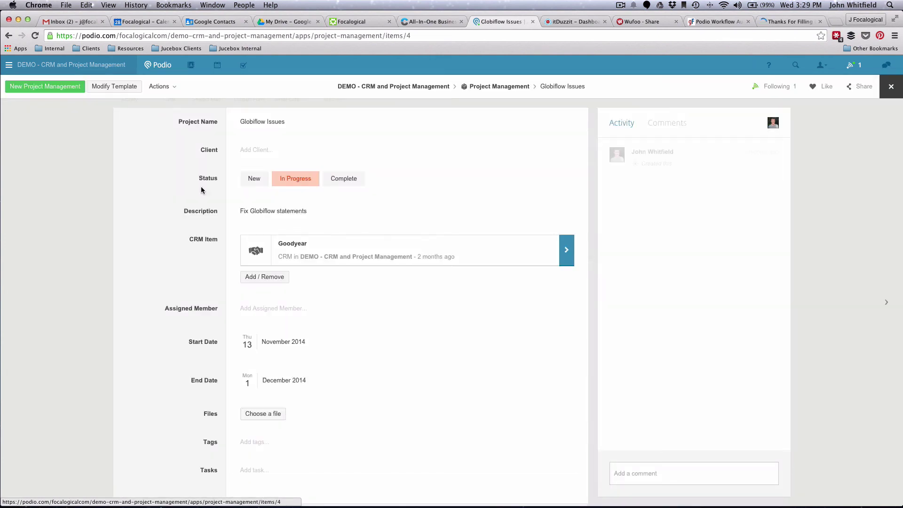
pyautogui.click(103, 89)
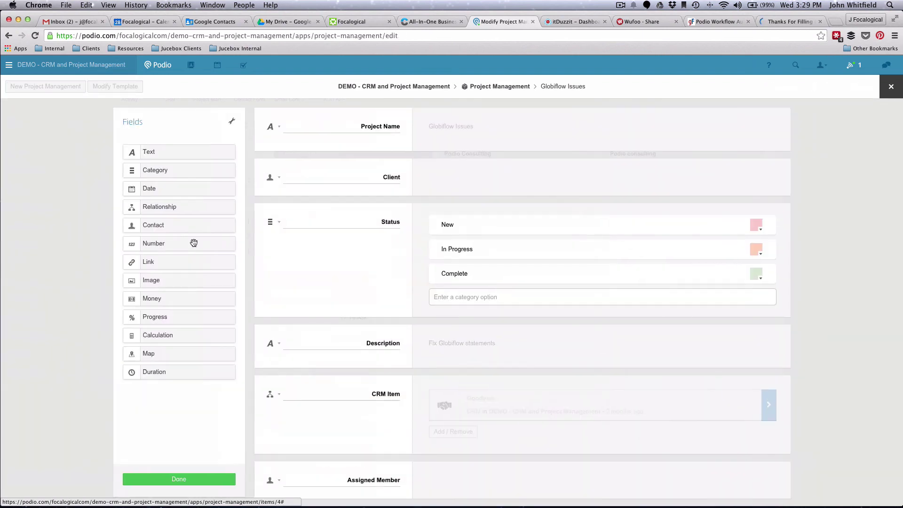
pyautogui.click(279, 395)
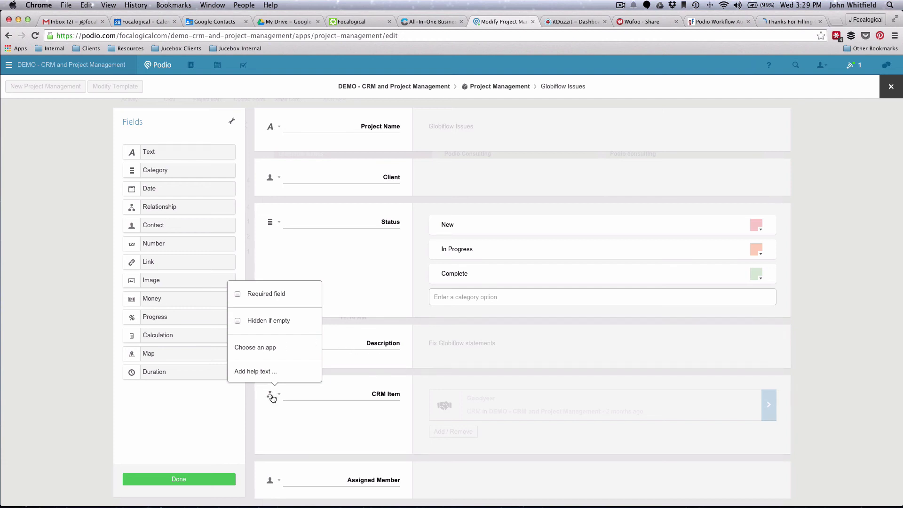
pyautogui.click(258, 347)
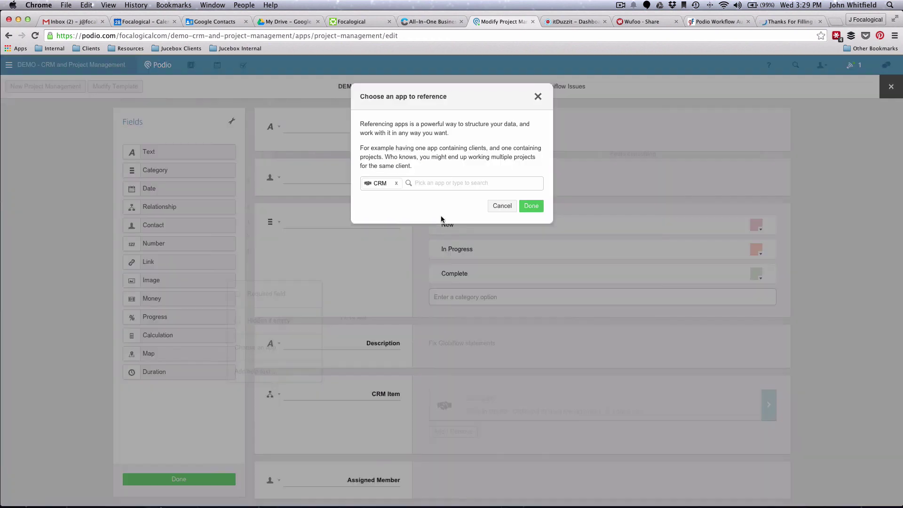
pyautogui.click(420, 182)
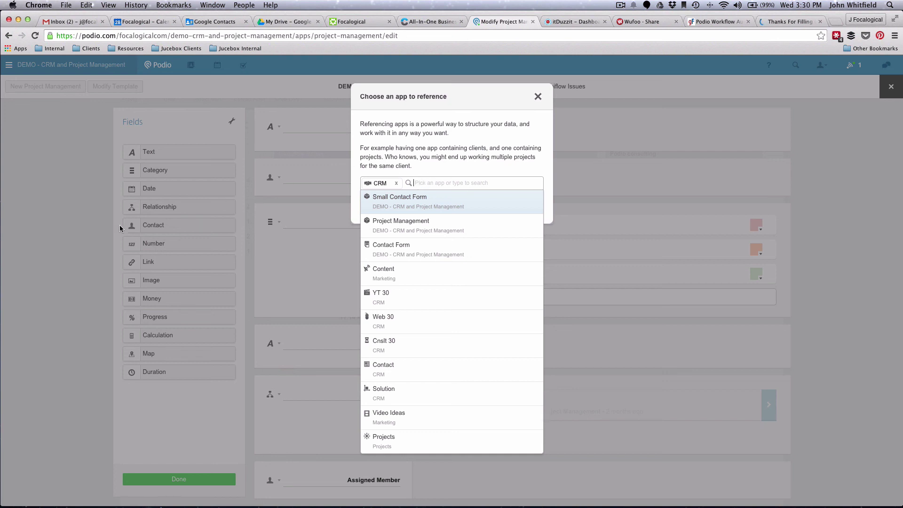
pyautogui.click(52, 214)
pyautogui.click(538, 96)
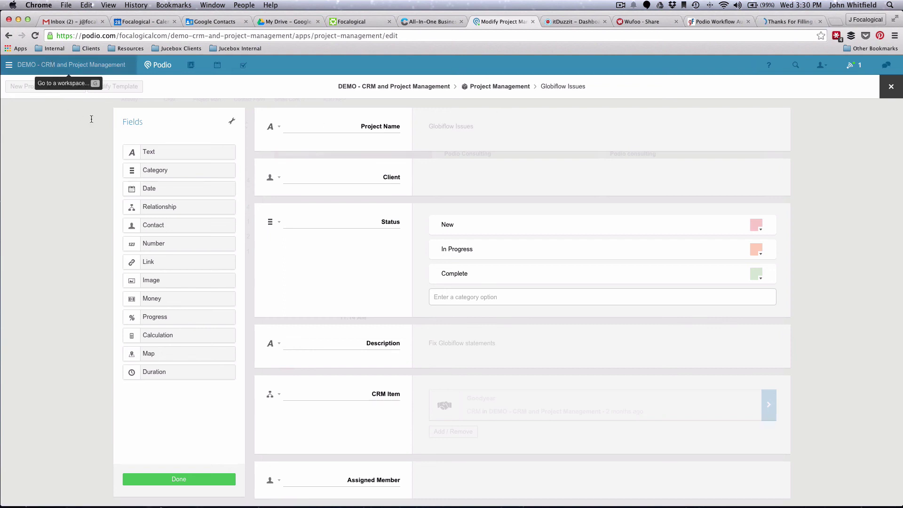
# Step: Switch to the REP MKT - Support workspace and open the first Focalogical Support ticket from this month in the Dirct Supt app
pyautogui.press('g')
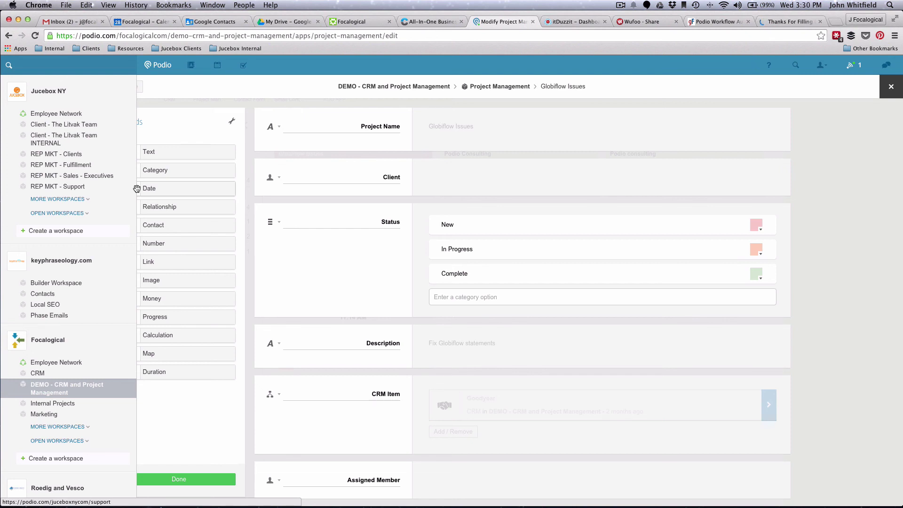
pyautogui.click(46, 188)
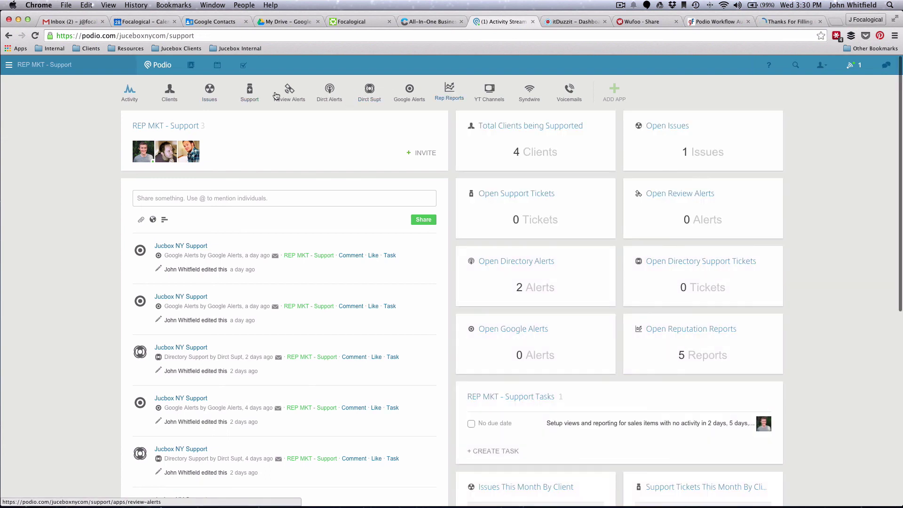
pyautogui.click(379, 92)
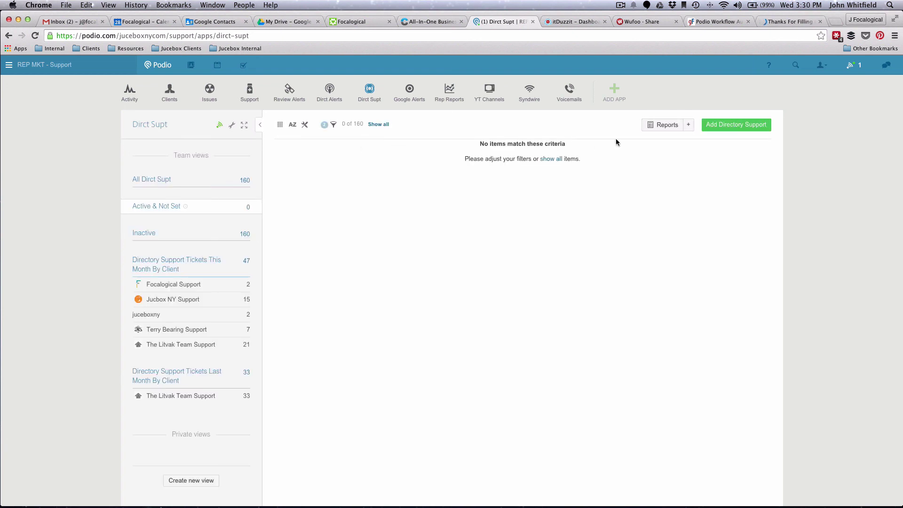
pyautogui.click(200, 286)
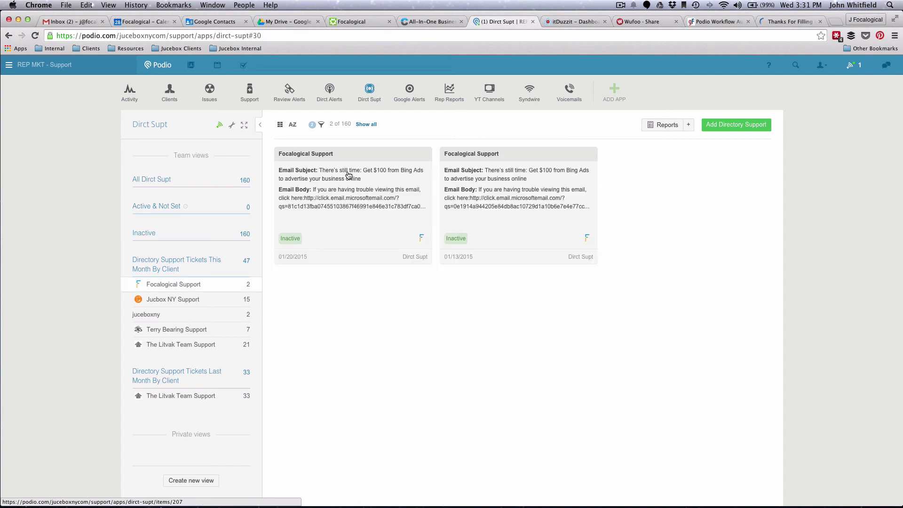
pyautogui.click(349, 174)
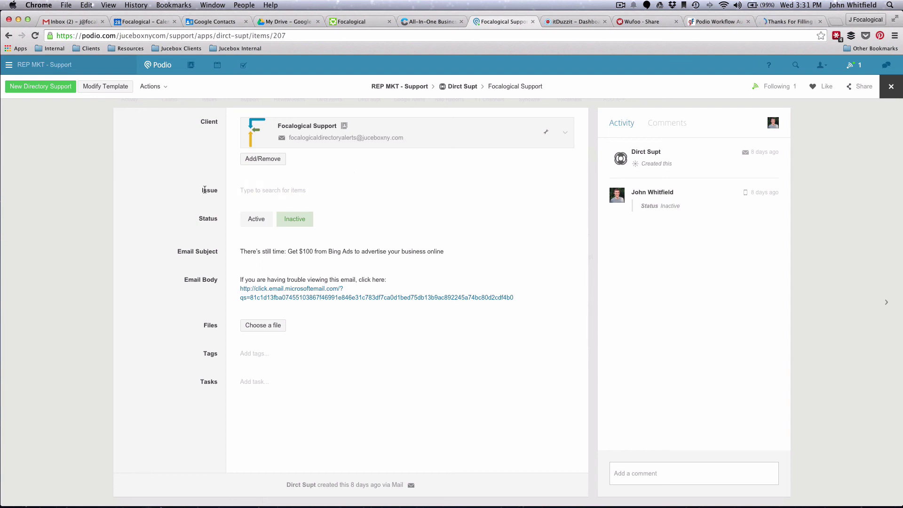
# Step: Examine the new issue form reached from the ticket's Issue field, leave it without saving, and view the Issues app
pyautogui.click(260, 190)
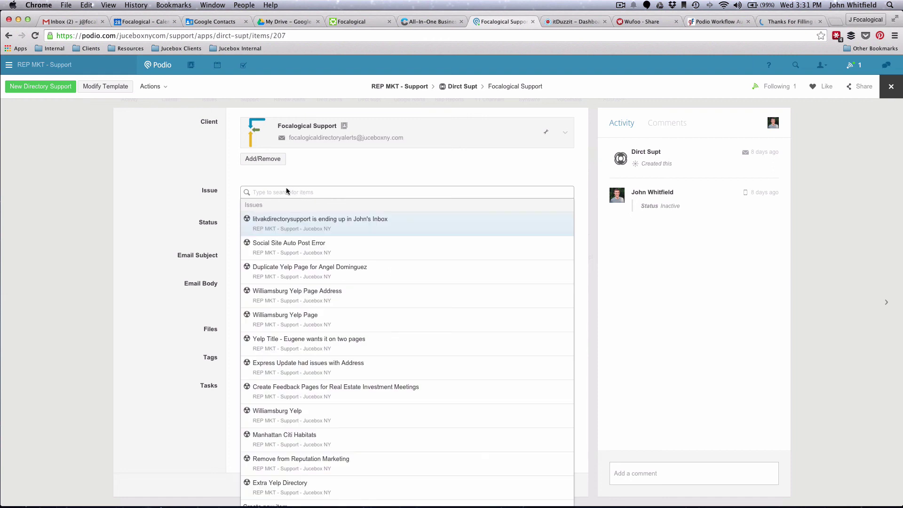
pyautogui.scroll(-1, 296, 315)
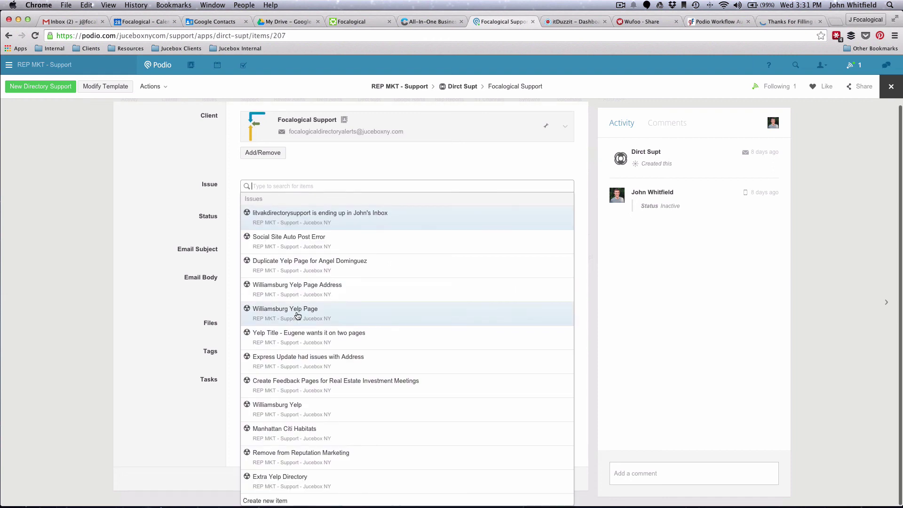
pyautogui.click(281, 501)
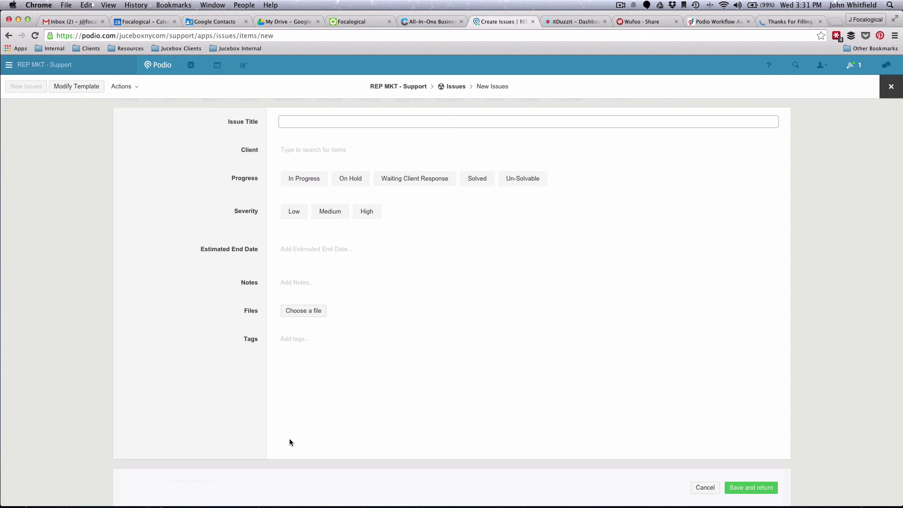
pyautogui.click(306, 146)
pyautogui.click(98, 241)
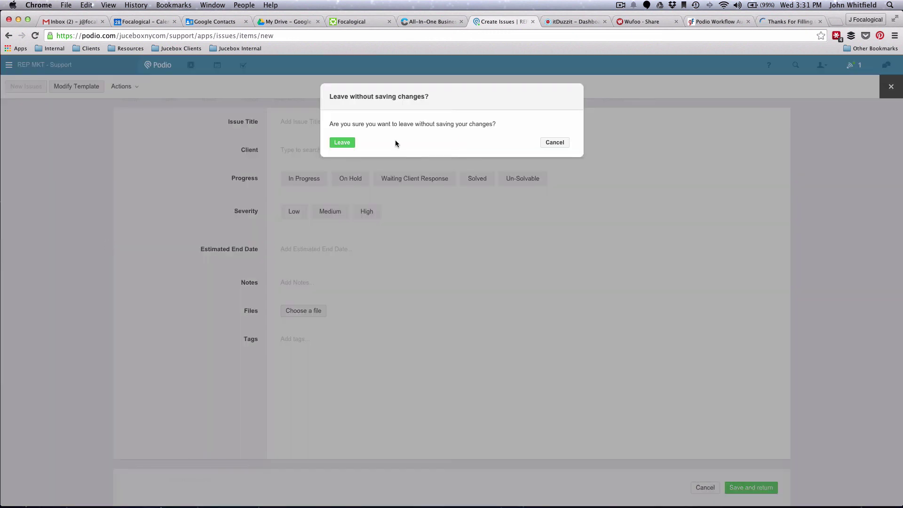
pyautogui.click(333, 142)
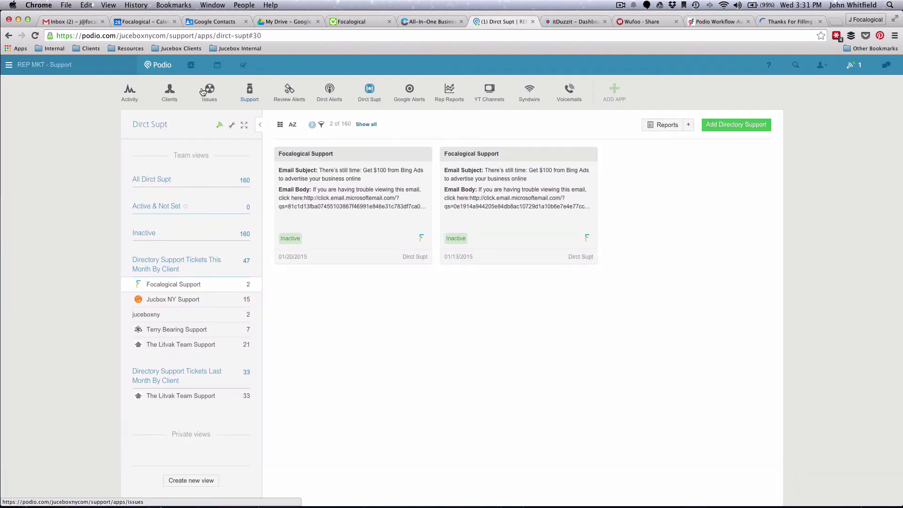
pyautogui.click(235, 121)
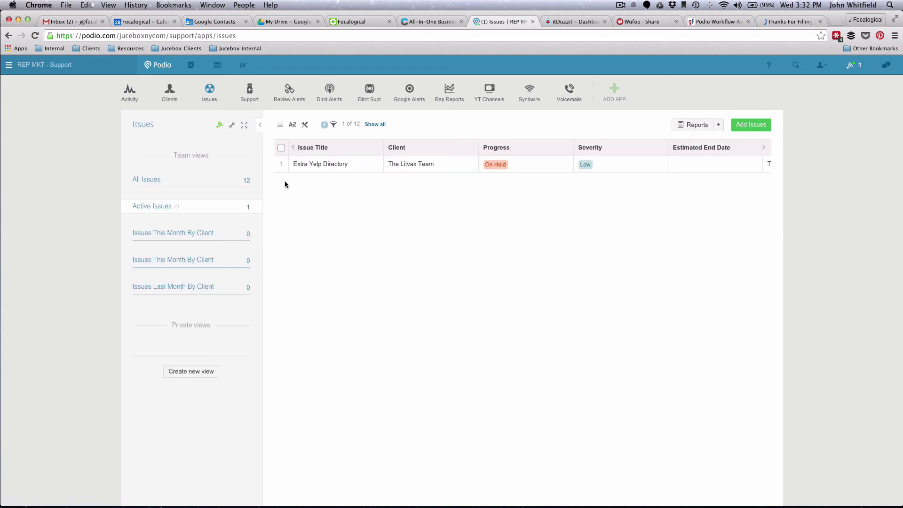
# Step: Return to the DEMO - CRM and Project Management workspace and open the Globiflow Issues project in the Project Management app
pyautogui.click(37, 68)
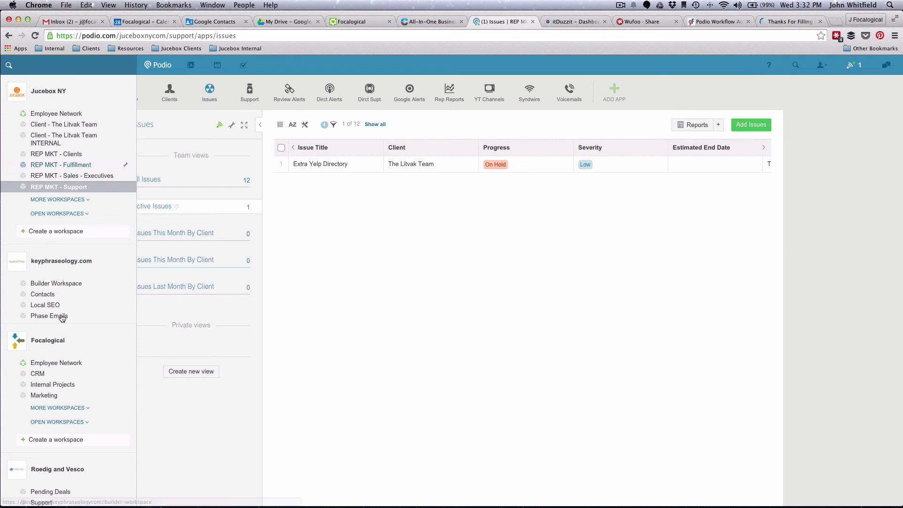
pyautogui.click(52, 408)
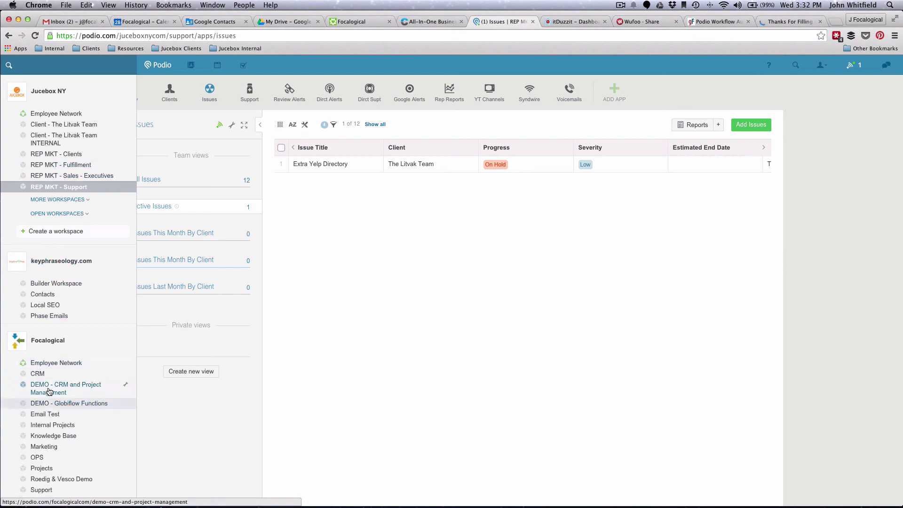
pyautogui.click(49, 392)
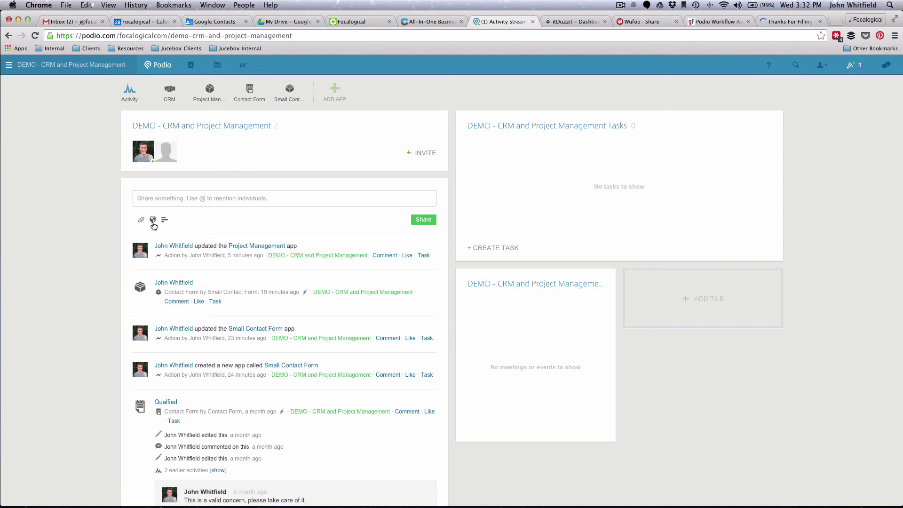
pyautogui.click(210, 92)
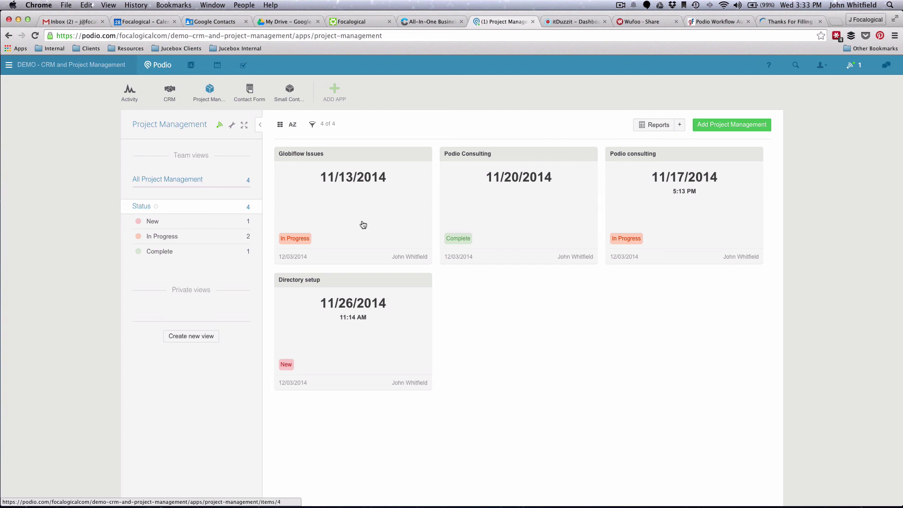
pyautogui.click(343, 205)
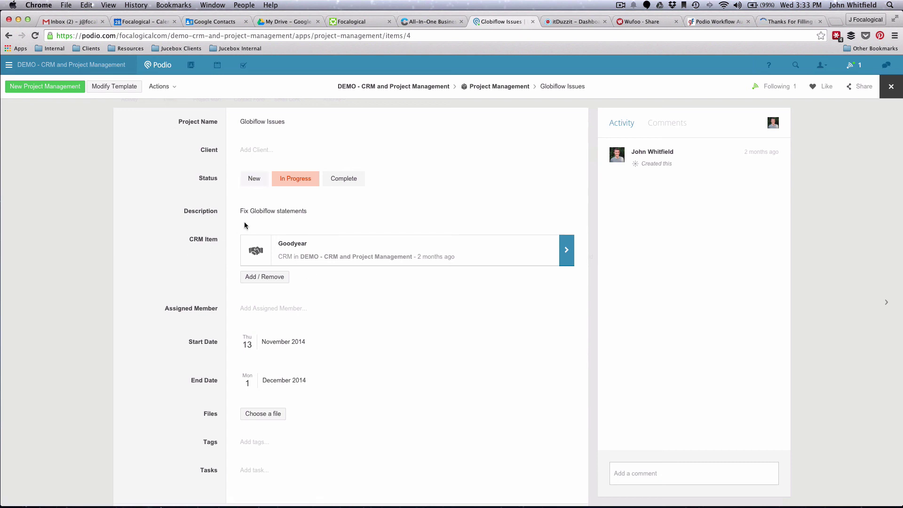
# Step: Confirm Workspace contacts as the Client field's contact type in the Project Management template and finish editing the template
pyautogui.click(120, 87)
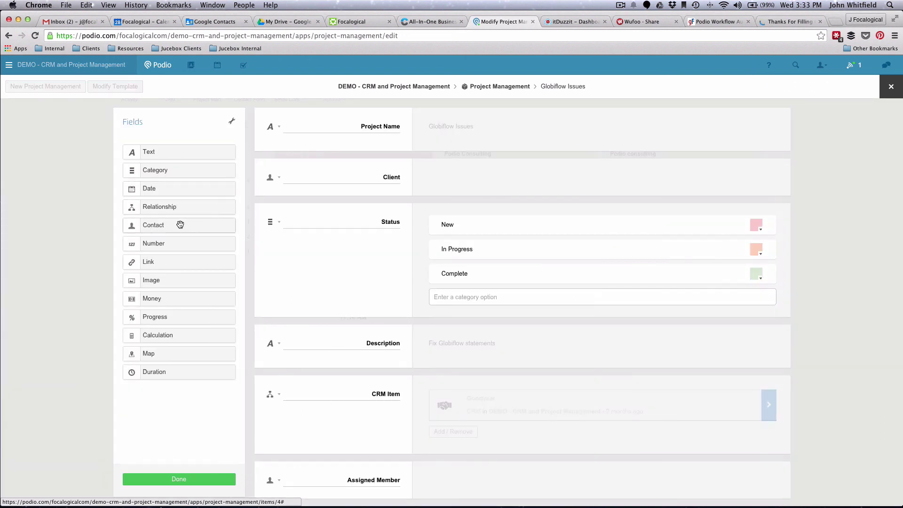
pyautogui.click(271, 179)
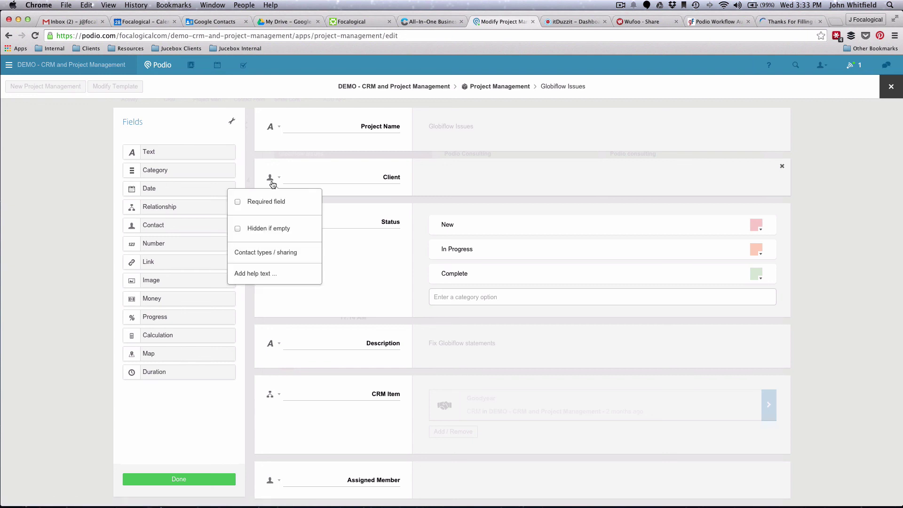
pyautogui.click(277, 262)
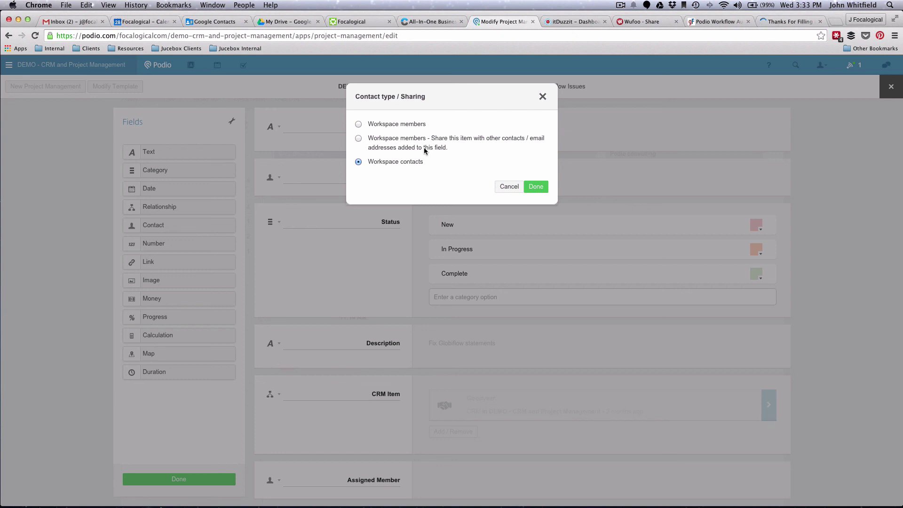
pyautogui.click(536, 186)
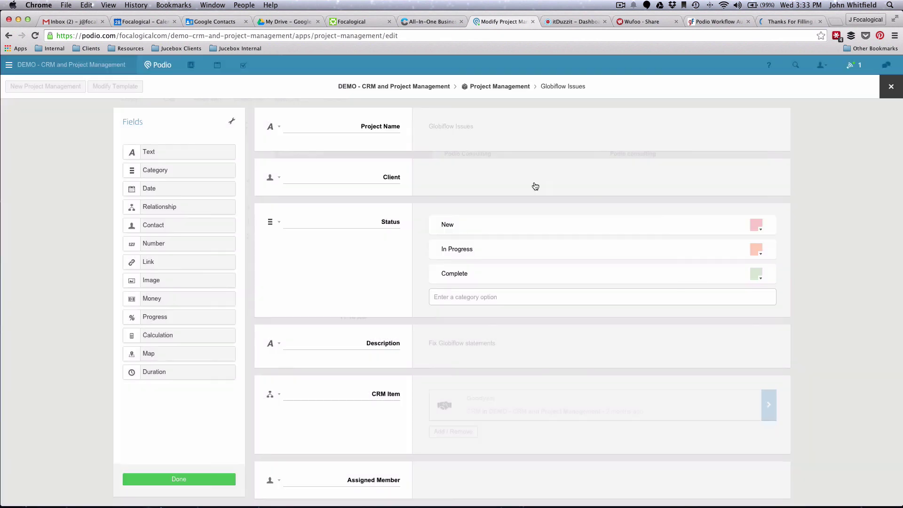
pyautogui.click(180, 481)
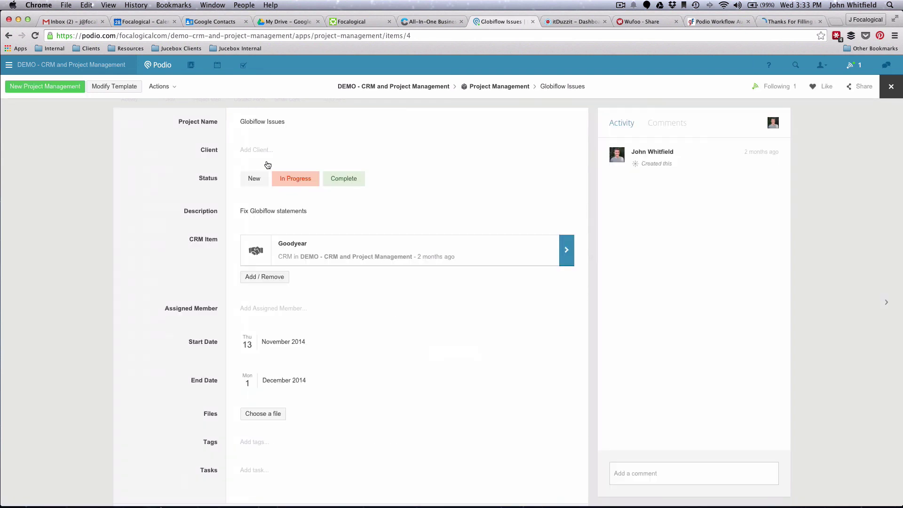
# Step: Examine the full set of fields for a new workspace contact from the project's Client field, and close the form without saving
pyautogui.click(252, 150)
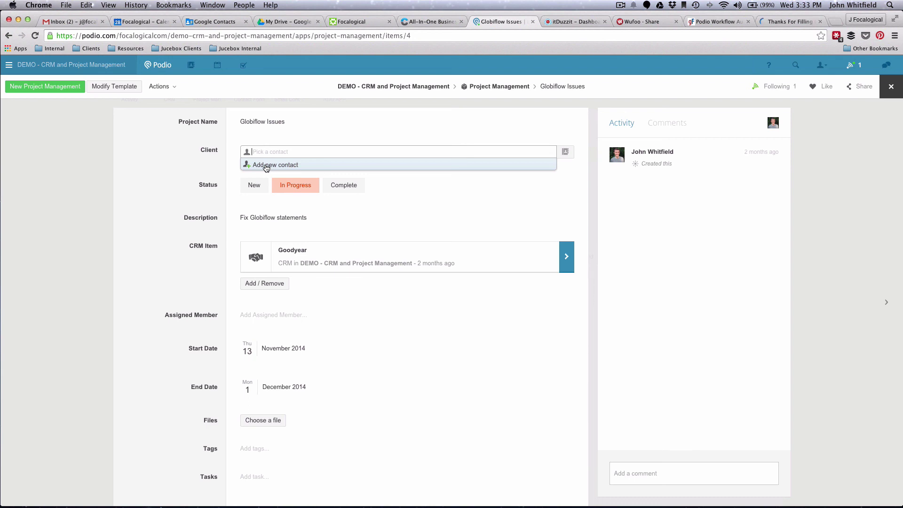
pyautogui.click(267, 165)
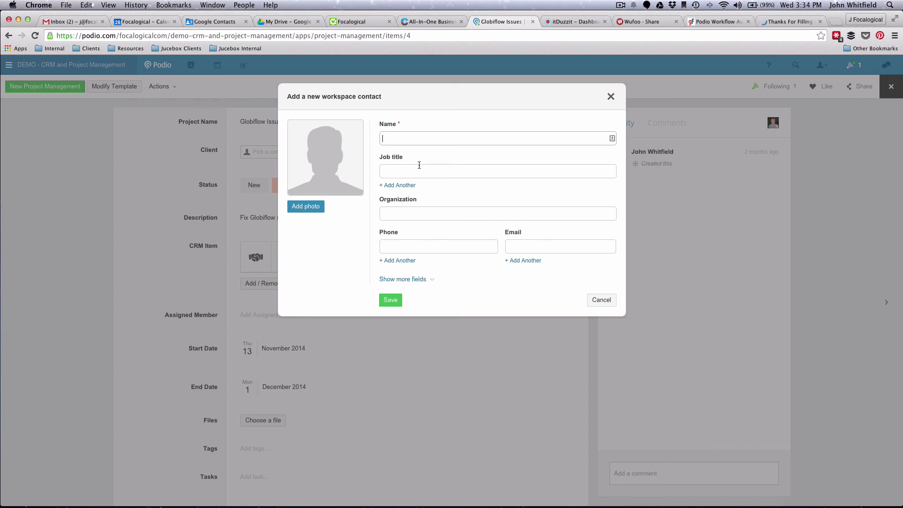
pyautogui.click(409, 281)
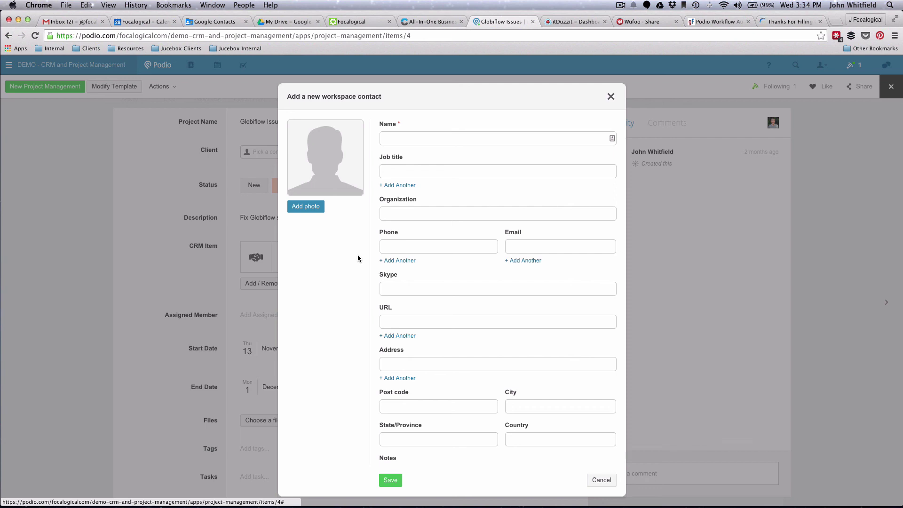
pyautogui.click(611, 97)
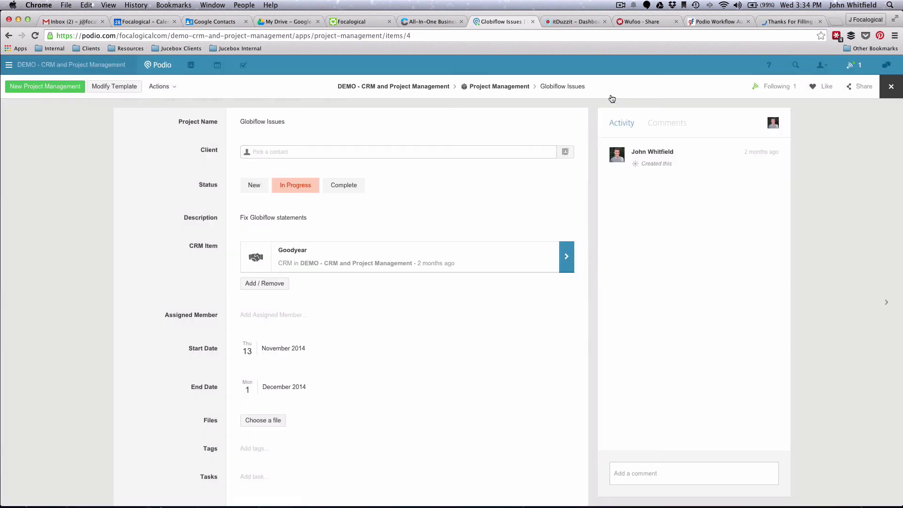
# Step: Assign the first listed workspace member to the Globiflow Issues project in the Assigned Member field
pyautogui.click(262, 316)
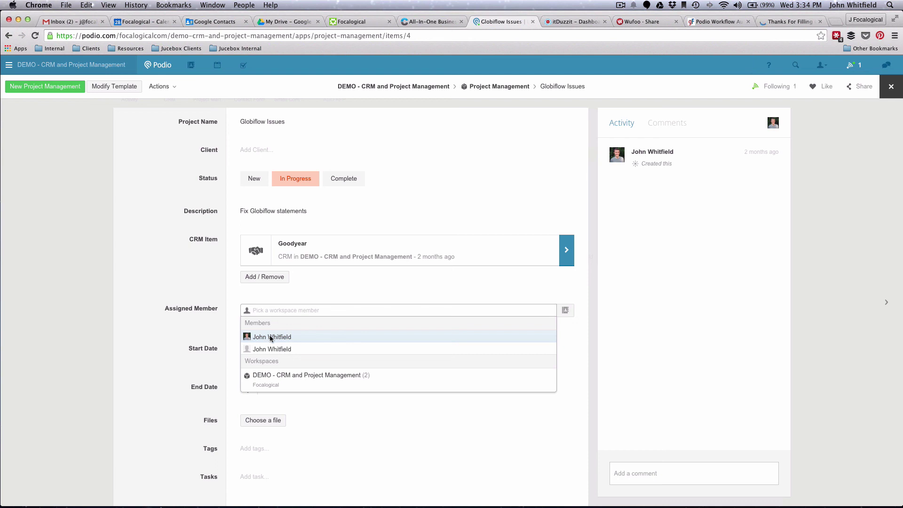
pyautogui.click(272, 337)
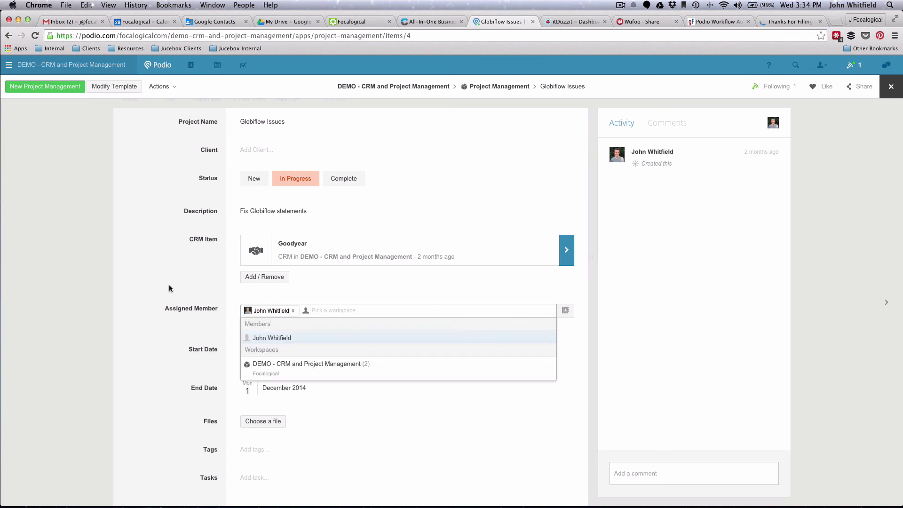
pyautogui.click(170, 288)
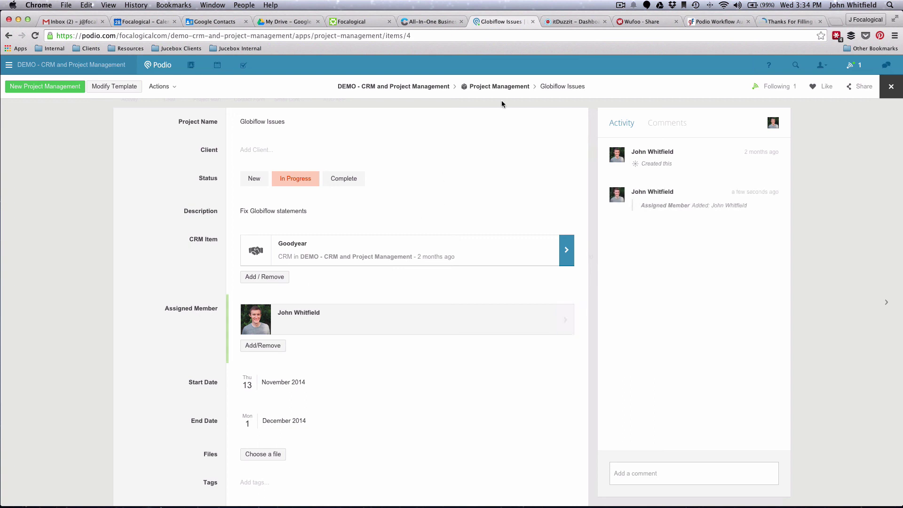
# Step: Switch to GlobiFlow and create an Item Updated flow named "Move to Project Management" for the CRM app in Focalogical's DEMO - CRM and Project Management workspace
pyautogui.click(704, 24)
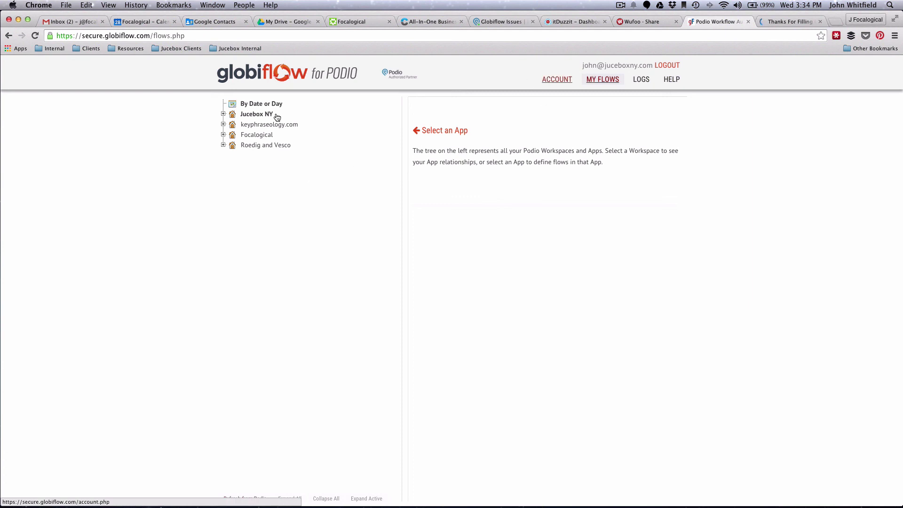
pyautogui.scroll(2, 404, 99)
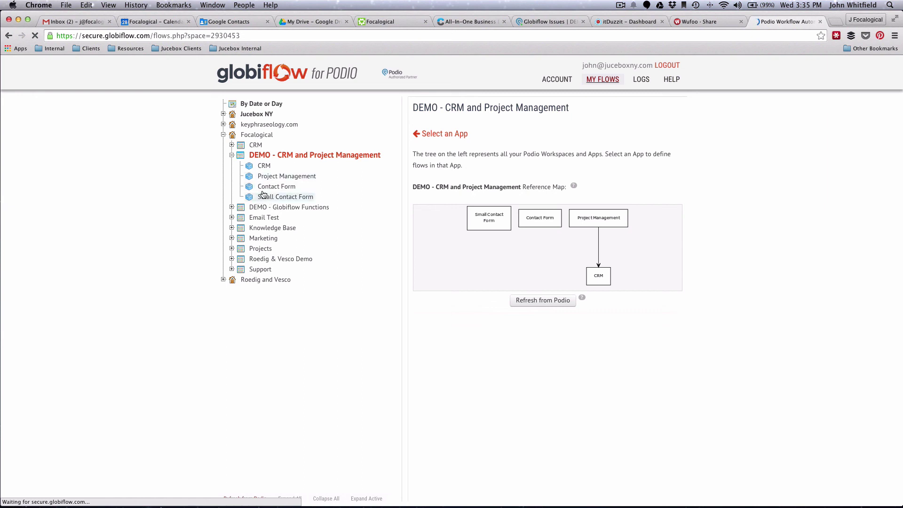
pyautogui.click(250, 170)
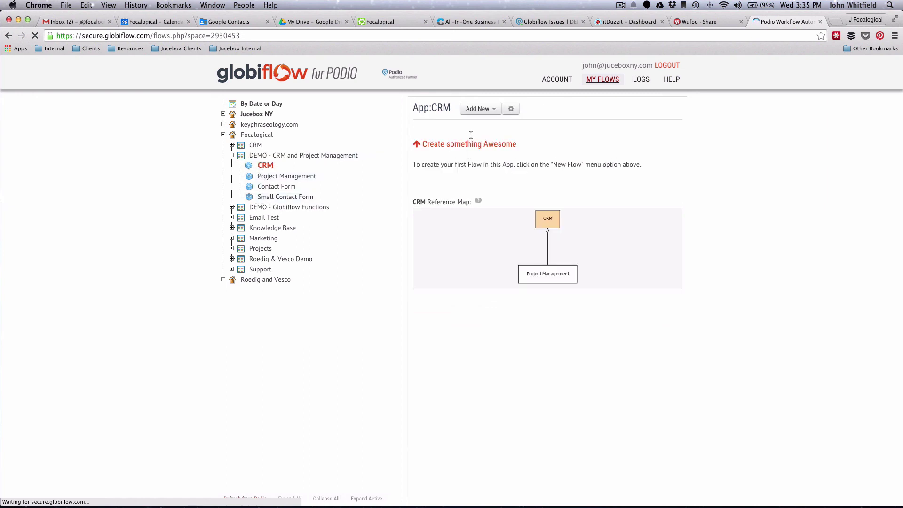
pyautogui.click(477, 113)
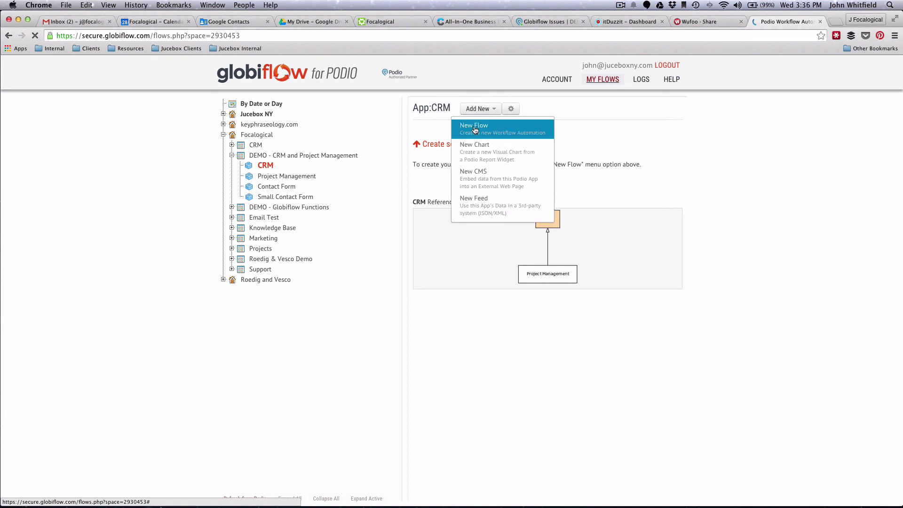
pyautogui.click(475, 127)
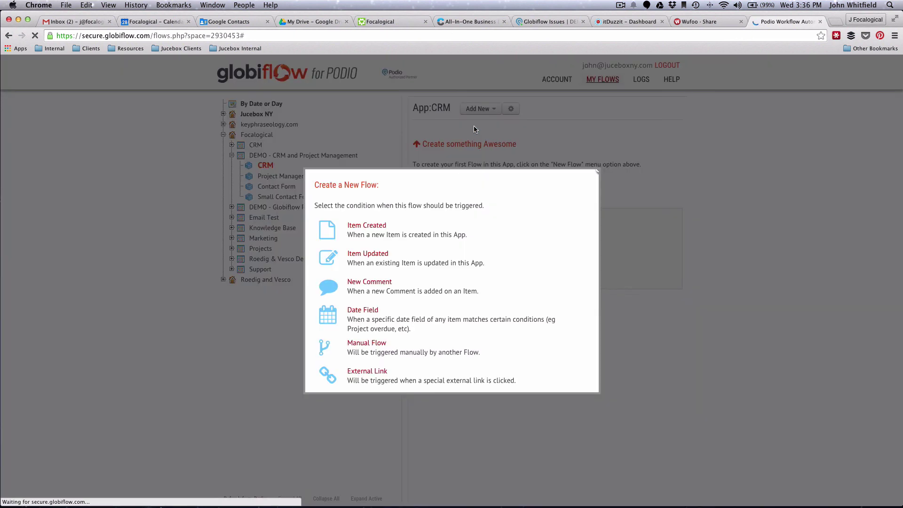
pyautogui.click(359, 256)
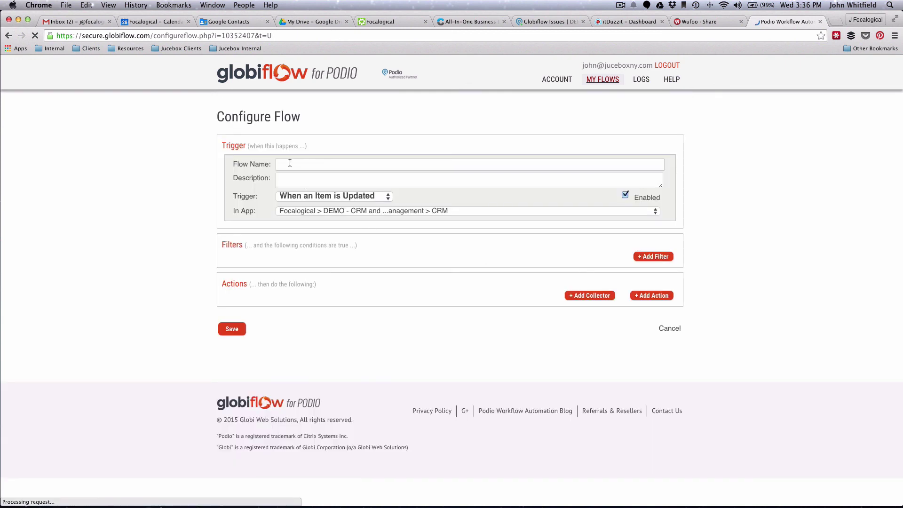
pyautogui.write('Move to Project Mana')
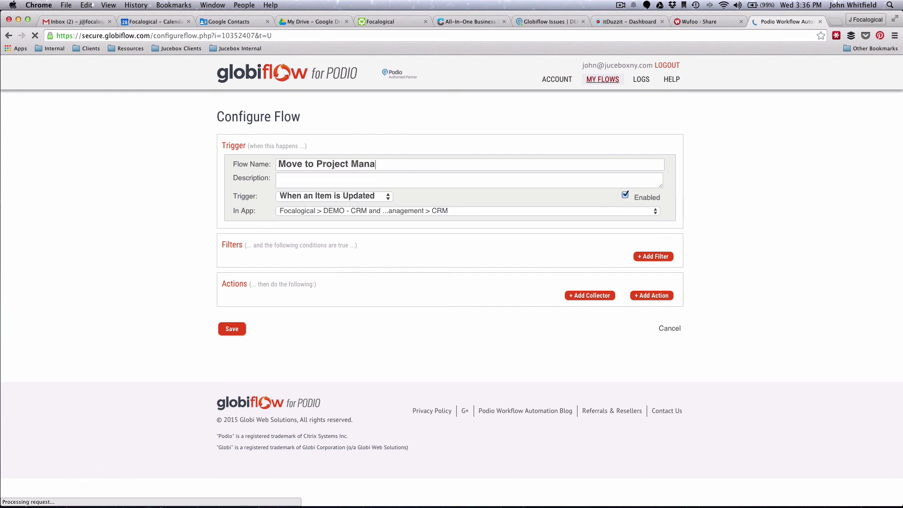
pyautogui.write('gement')
# Step: Add a Field Changed filter to the flow that checks whether the Category field has just changed
pyautogui.click(654, 256)
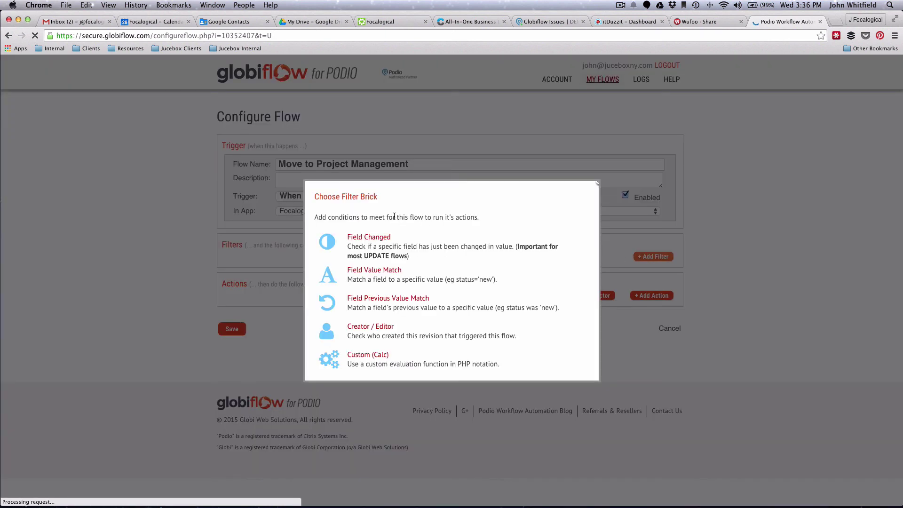
pyautogui.click(364, 239)
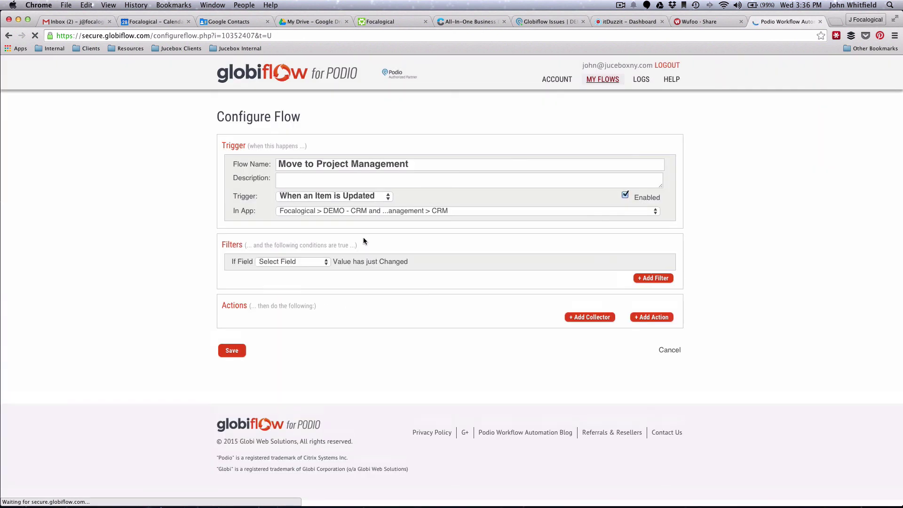
pyautogui.click(299, 262)
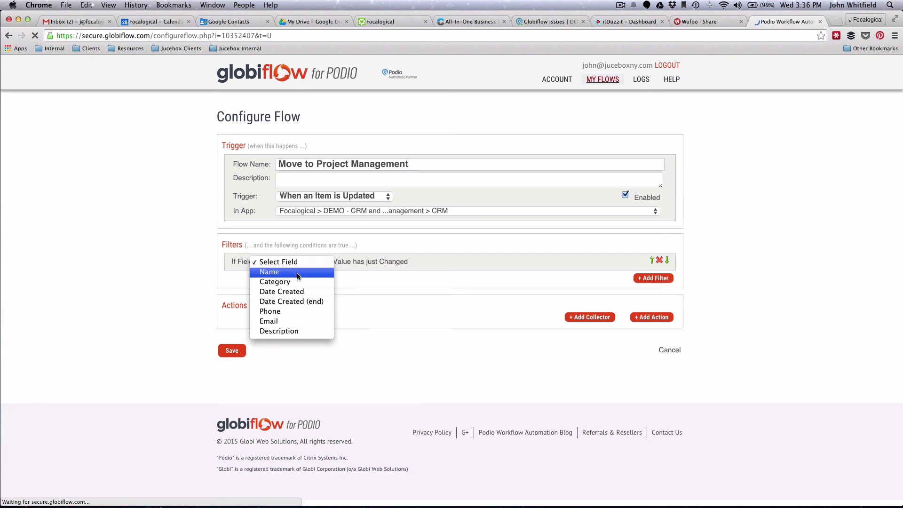
pyautogui.click(295, 283)
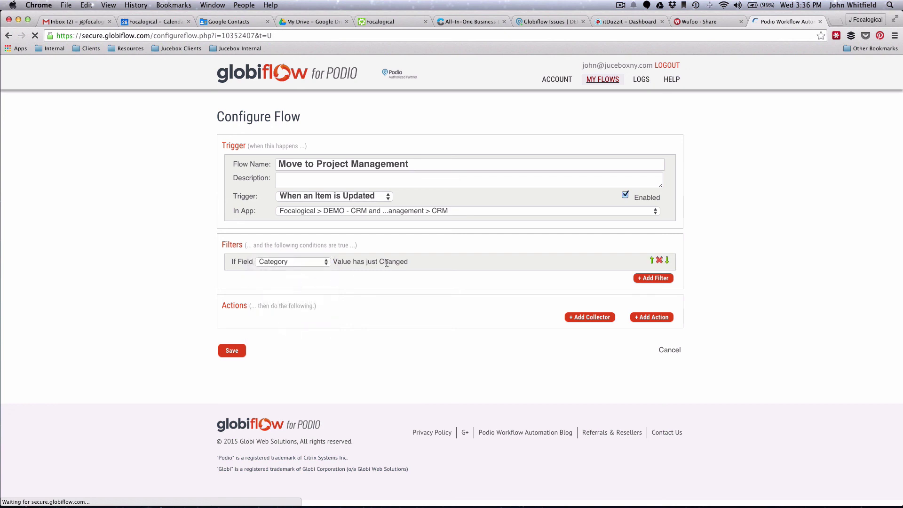
# Step: Add a Field Value Match filter requiring Category to be equal to Client
pyautogui.click(645, 281)
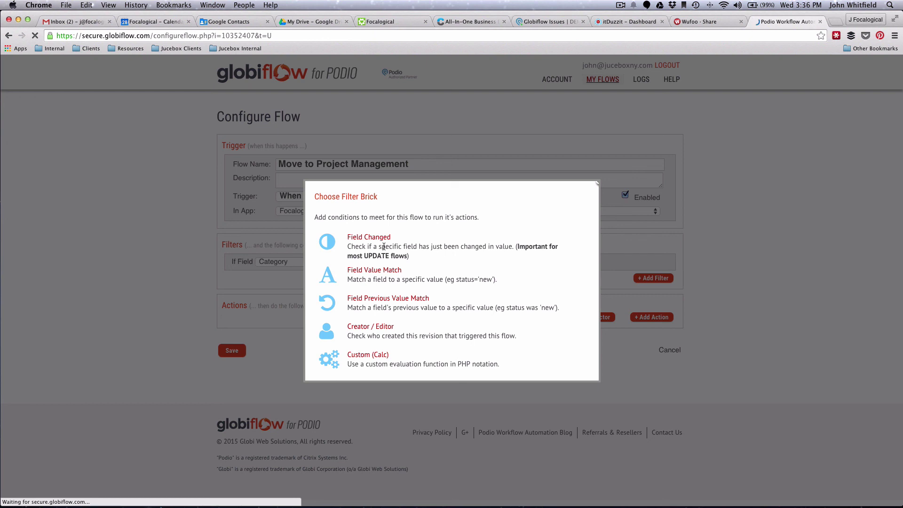
pyautogui.click(374, 272)
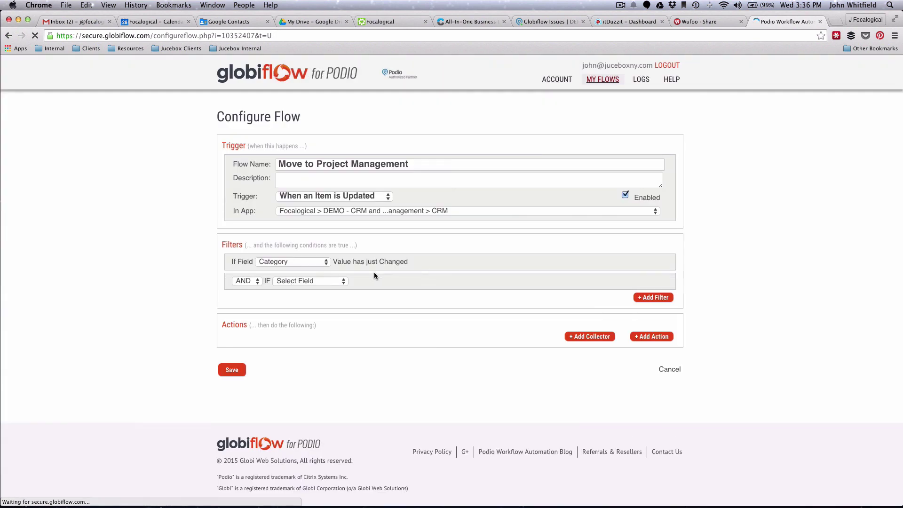
pyautogui.click(289, 283)
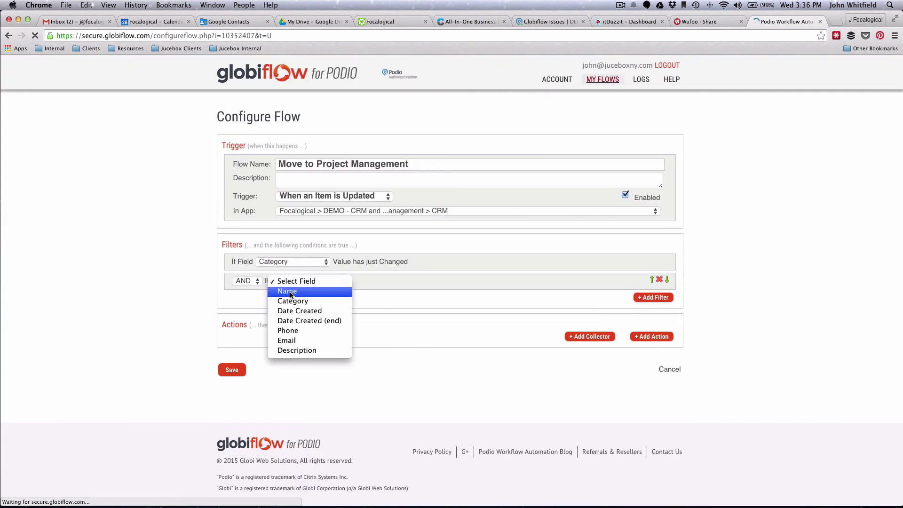
pyautogui.click(293, 298)
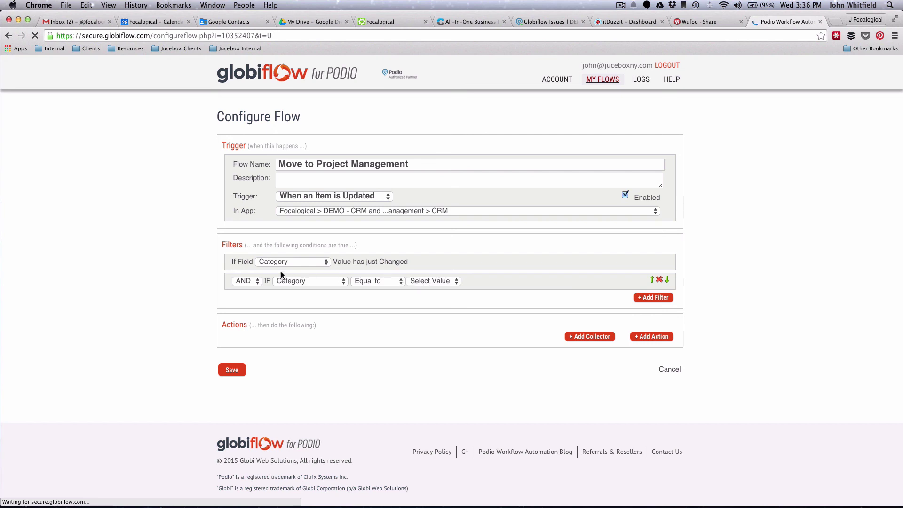
pyautogui.click(426, 281)
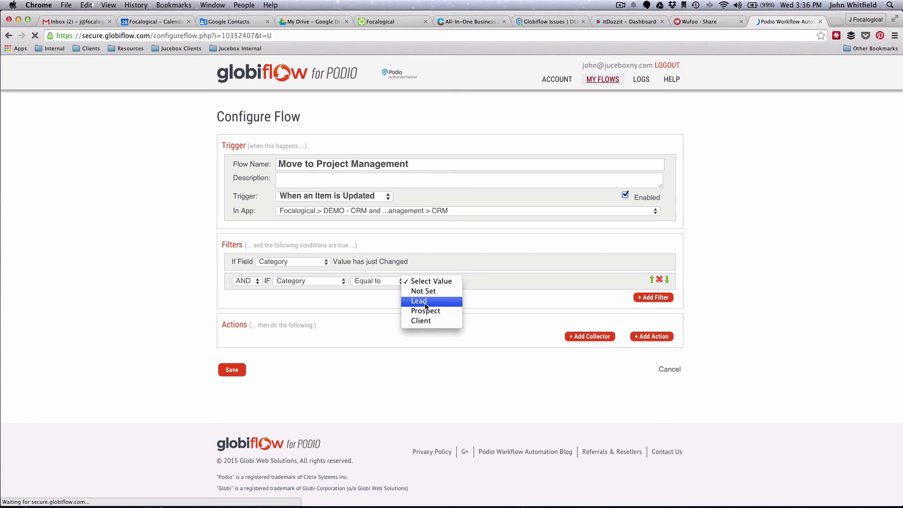
pyautogui.click(422, 320)
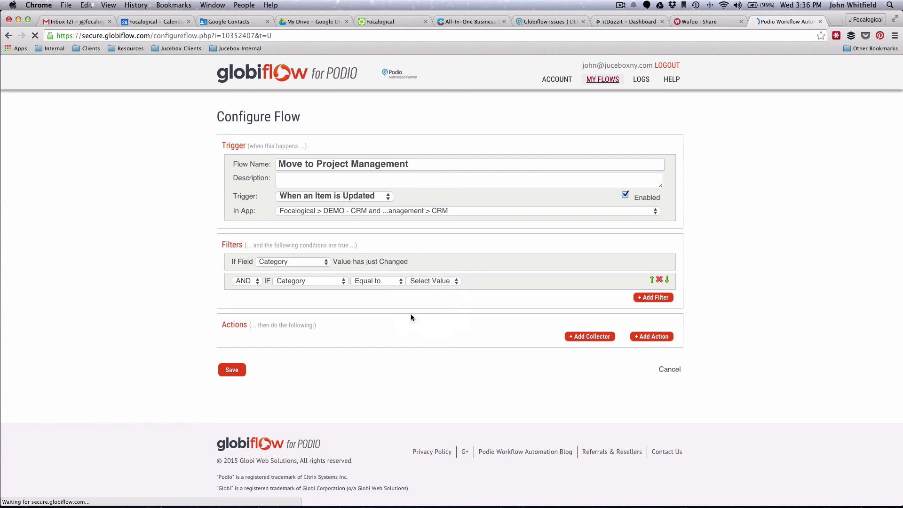
# Step: Add a Create Item action targeting the Project Management app in Focalogical's DEMO - CRM and Project Management workspace
pyautogui.click(644, 337)
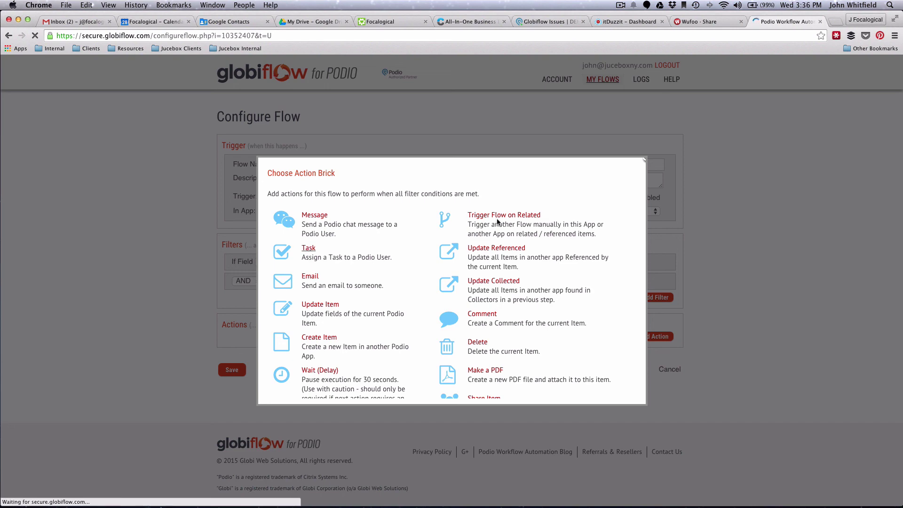
pyautogui.click(323, 339)
pyautogui.click(298, 357)
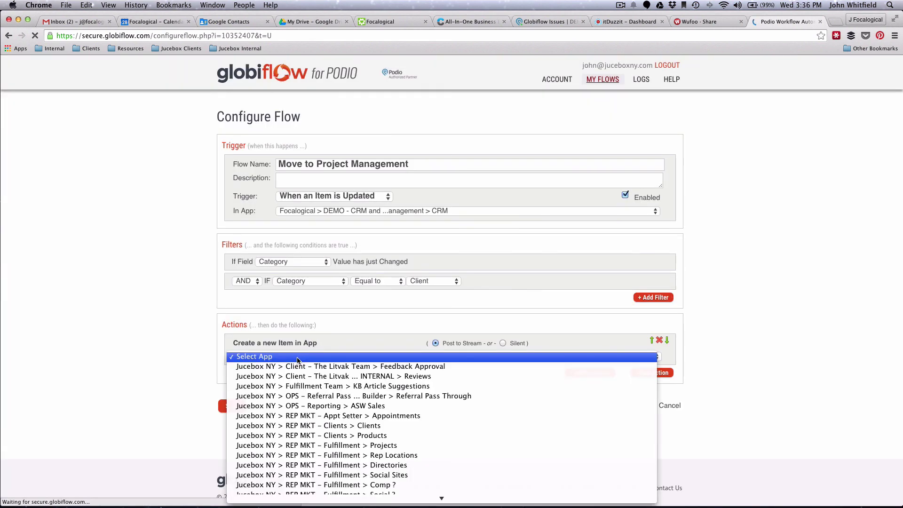
pyautogui.scroll(-2, 395, 408)
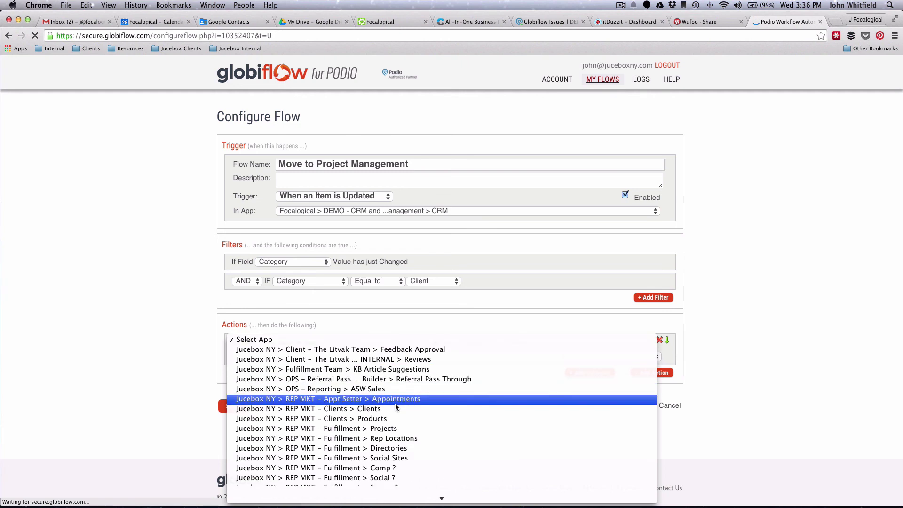
pyautogui.scroll(-9, 395, 407)
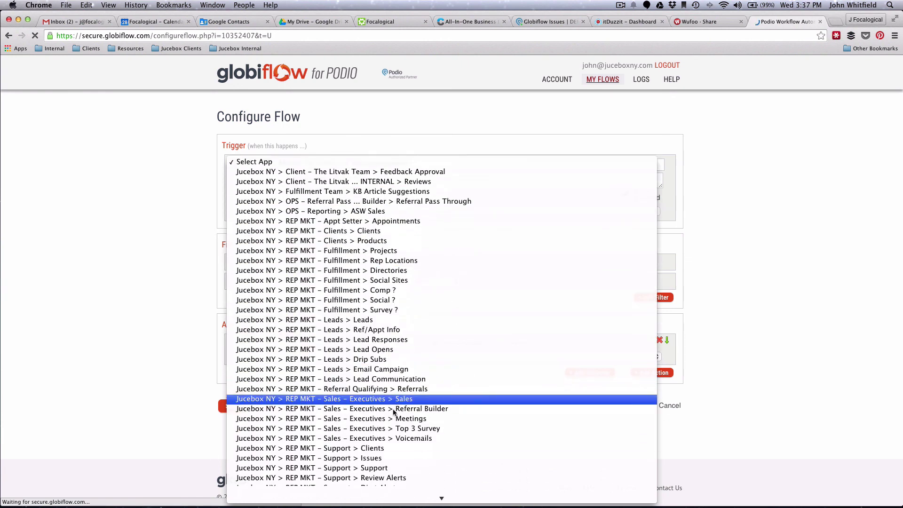
pyautogui.scroll(-10, 394, 412)
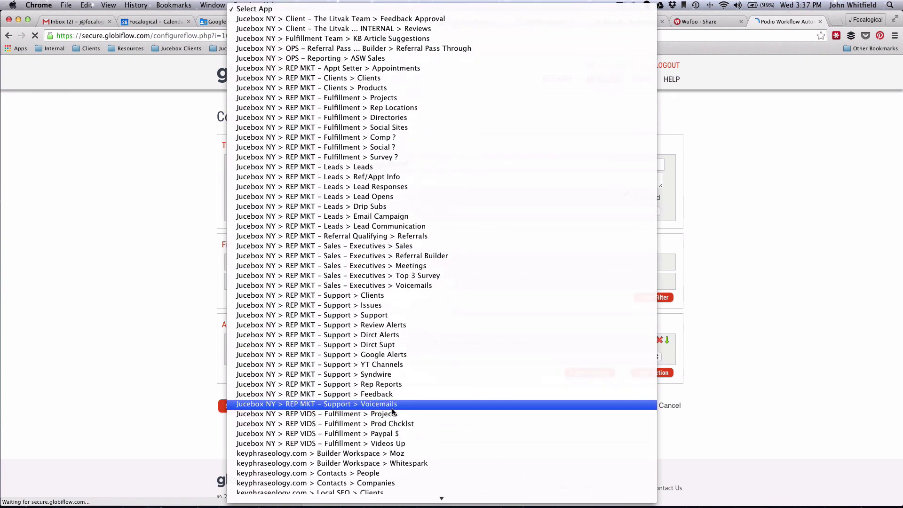
pyautogui.scroll(-20, 393, 412)
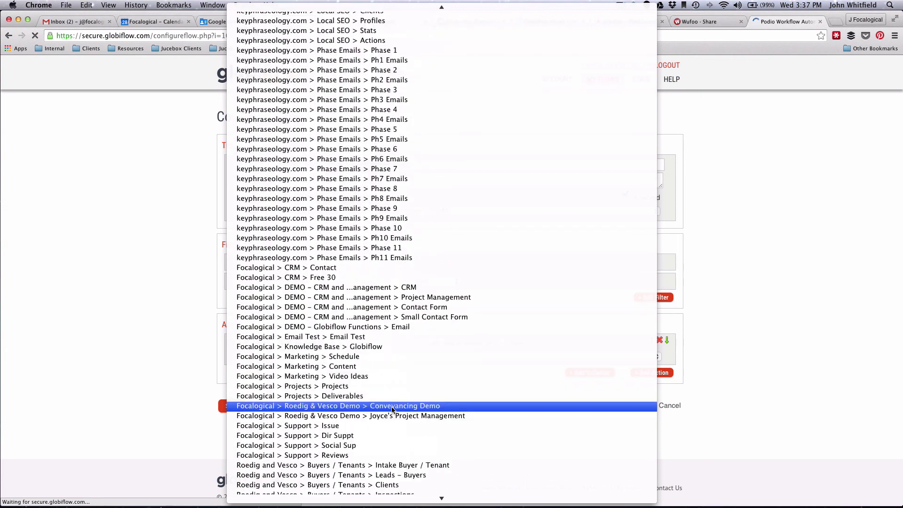
pyautogui.scroll(-10, 392, 409)
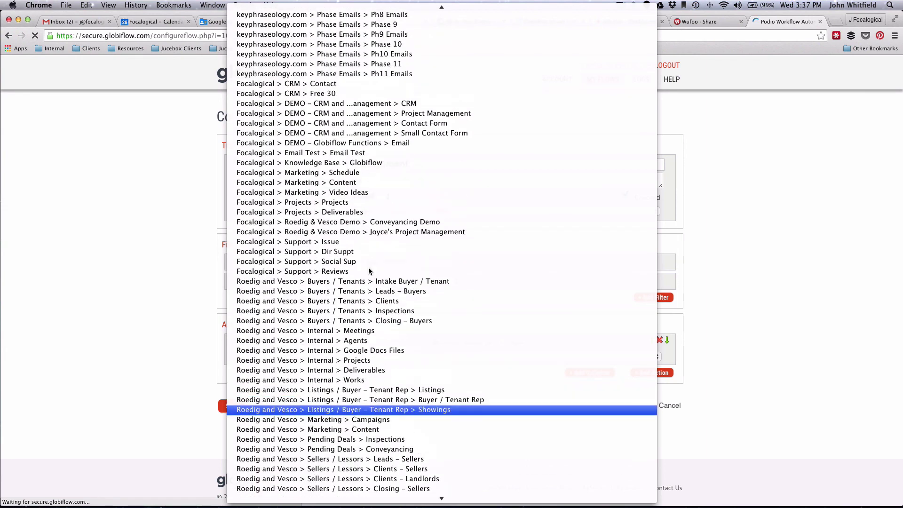
pyautogui.scroll(10, 368, 267)
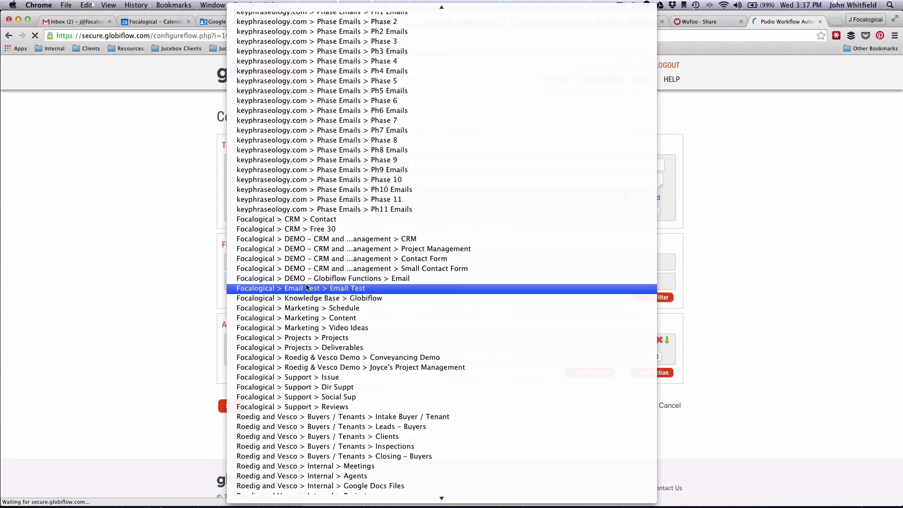
pyautogui.click(301, 253)
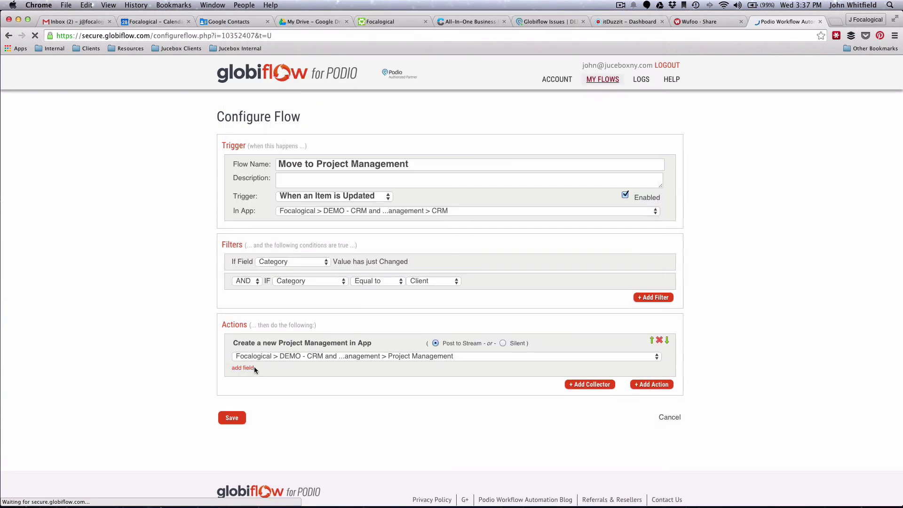
# Step: Map the new item's Project Name field to the (CRM) Name token
pyautogui.click(249, 368)
pyautogui.click(267, 372)
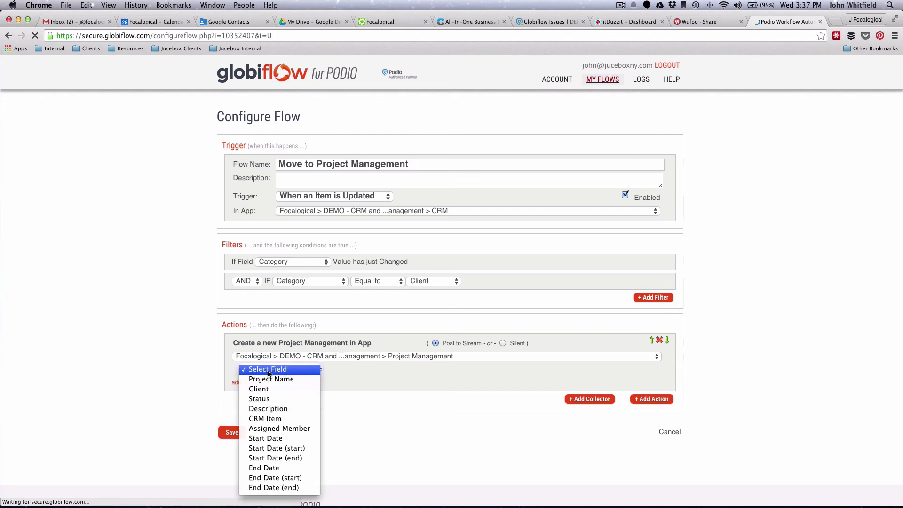
pyautogui.click(272, 379)
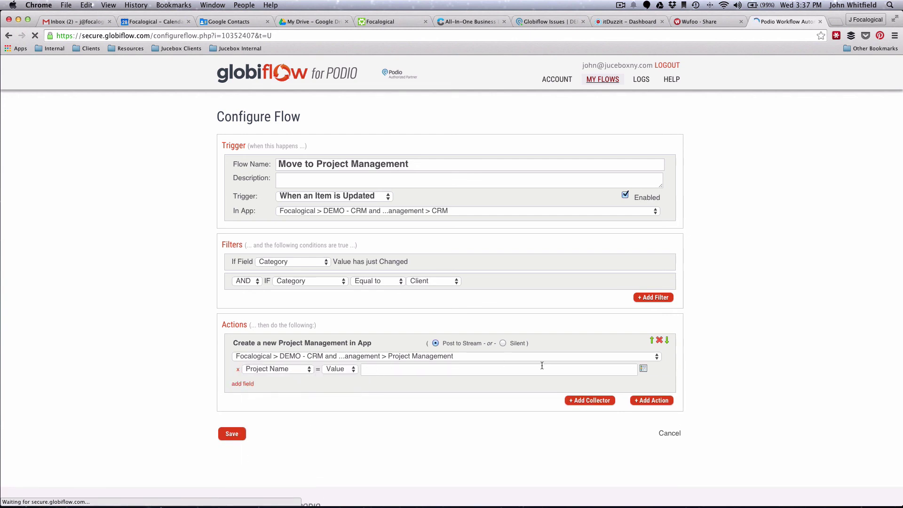
pyautogui.click(643, 368)
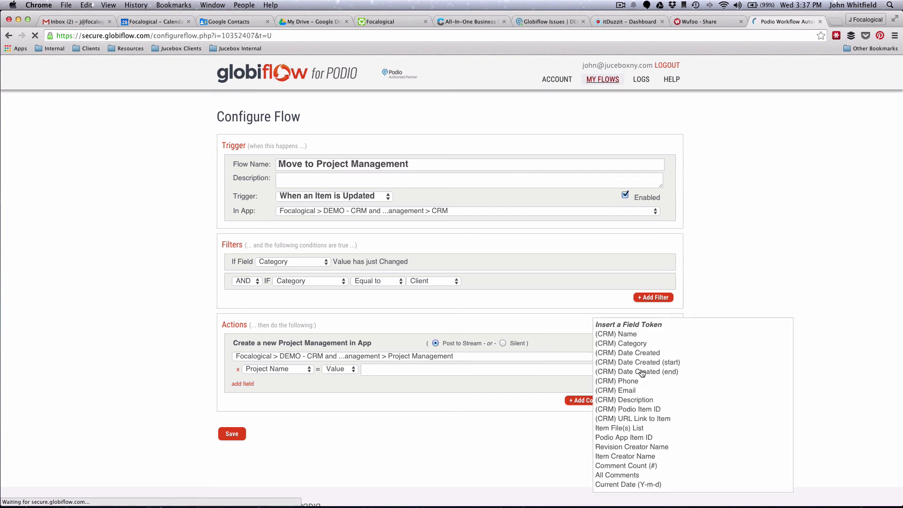
pyautogui.click(623, 335)
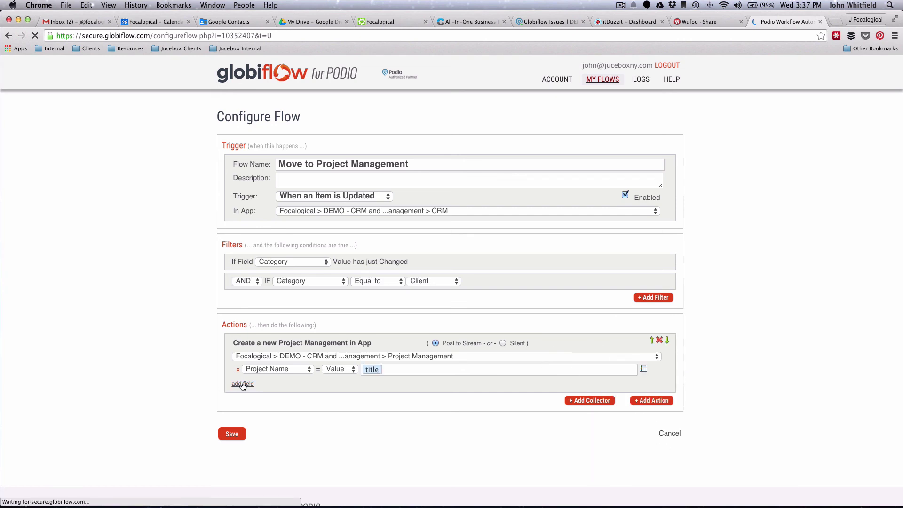
# Step: Add a Status field to the Create Item action and set its value to New
pyautogui.click(242, 385)
pyautogui.click(264, 383)
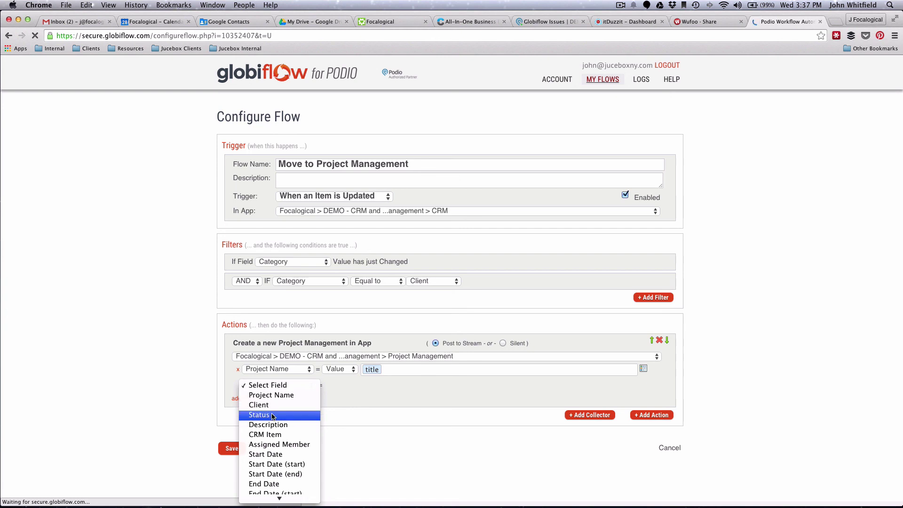
pyautogui.click(274, 416)
pyautogui.click(381, 387)
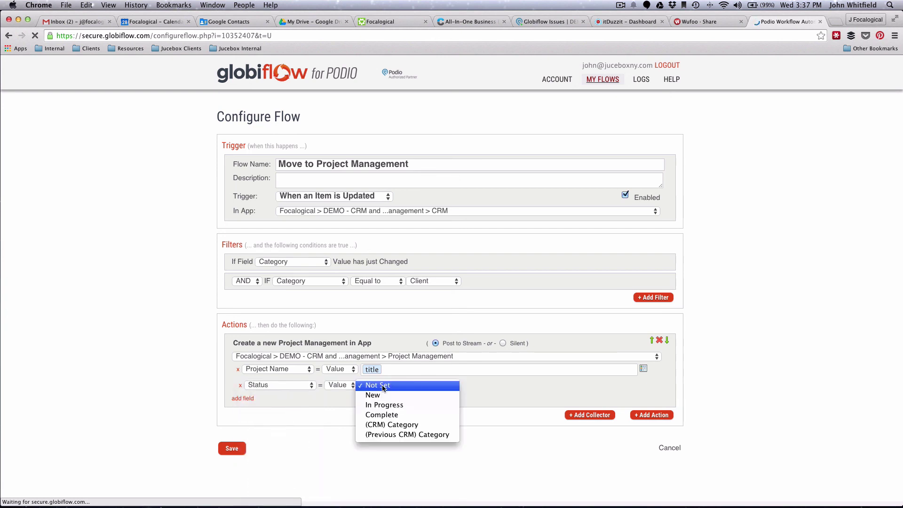
pyautogui.click(373, 395)
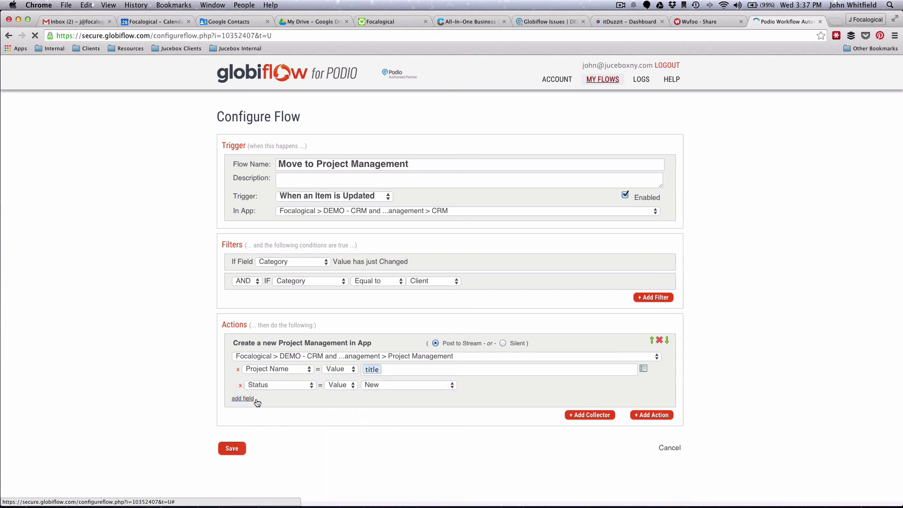
# Step: Add an Assigned Member field to the Create Item action and assign the first listed workspace member
pyautogui.click(256, 399)
pyautogui.scroll(-2, 276, 399)
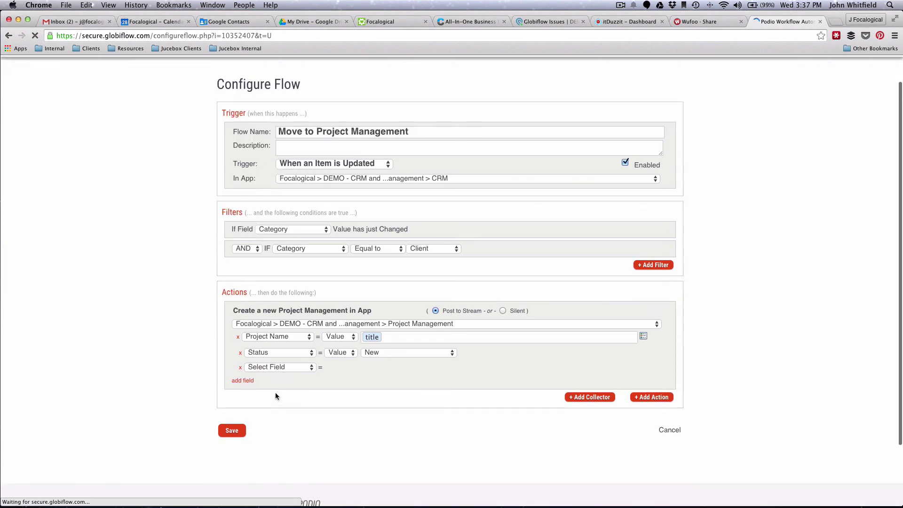
pyautogui.click(273, 368)
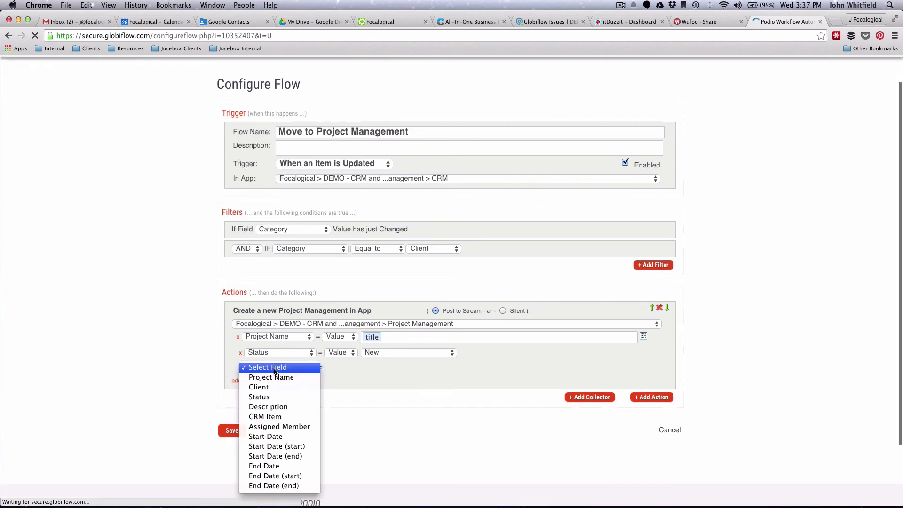
pyautogui.click(266, 427)
pyautogui.click(361, 368)
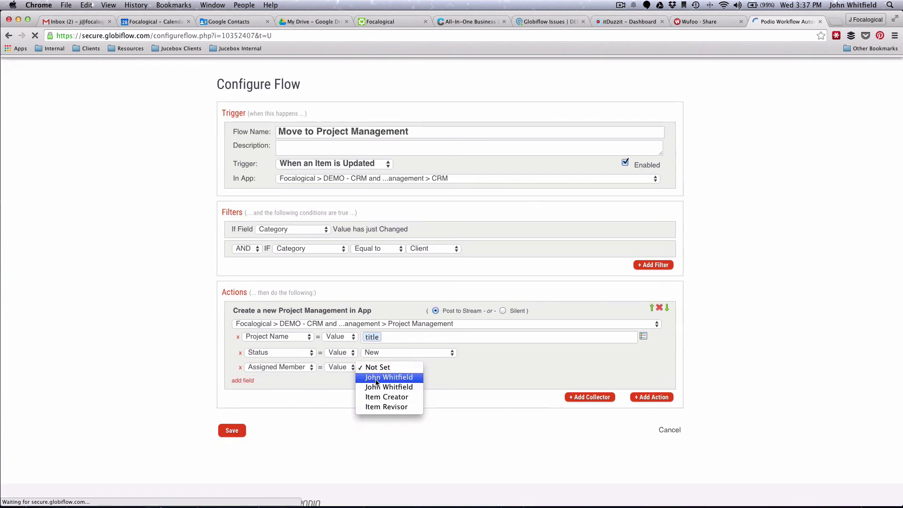
pyautogui.click(376, 379)
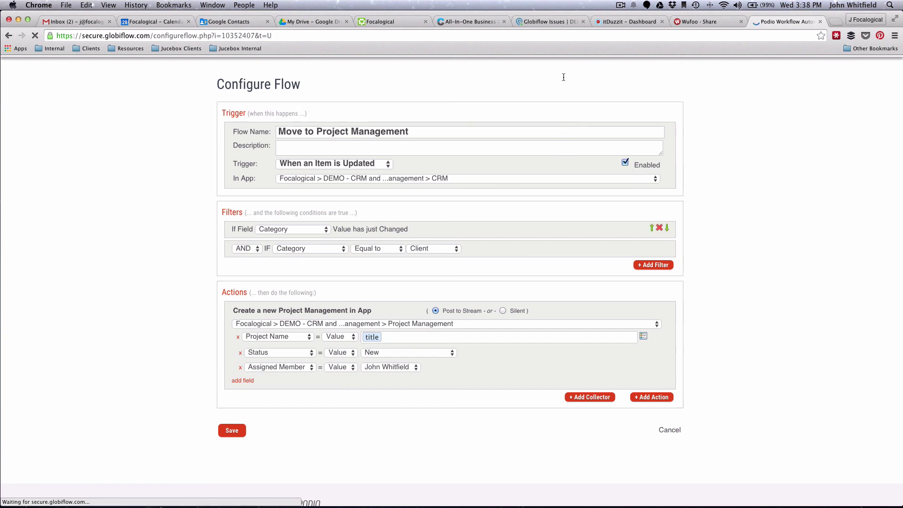
# Step: Switch to the Globiflow Issues project item in Podio and open the contact picker of its Client field
pyautogui.click(541, 22)
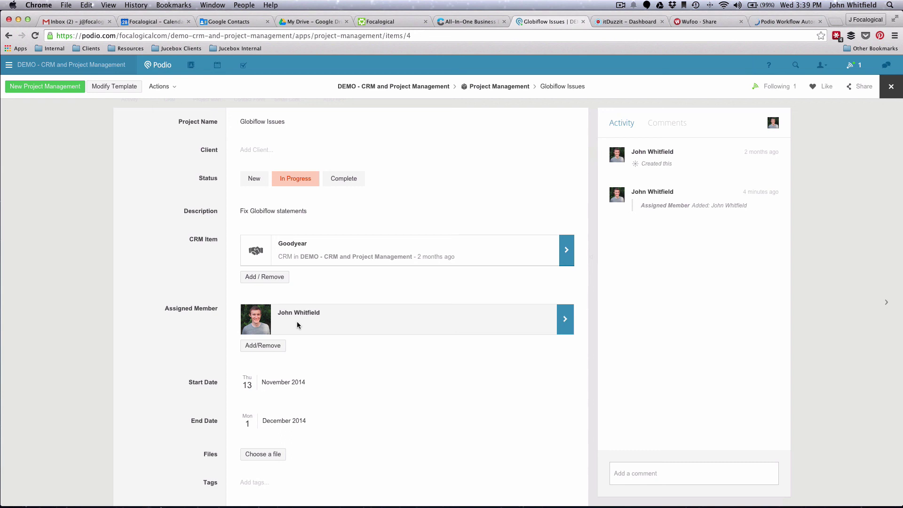
pyautogui.click(247, 150)
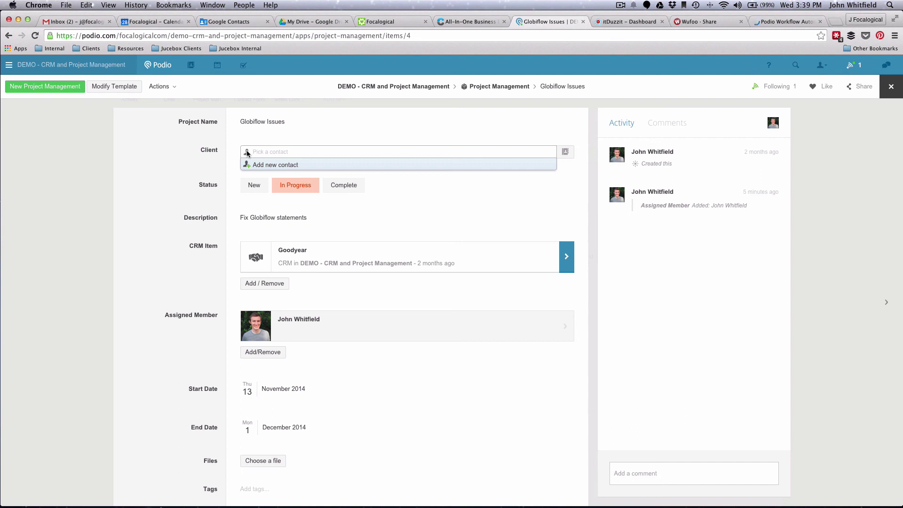
pyautogui.click(620, 6)
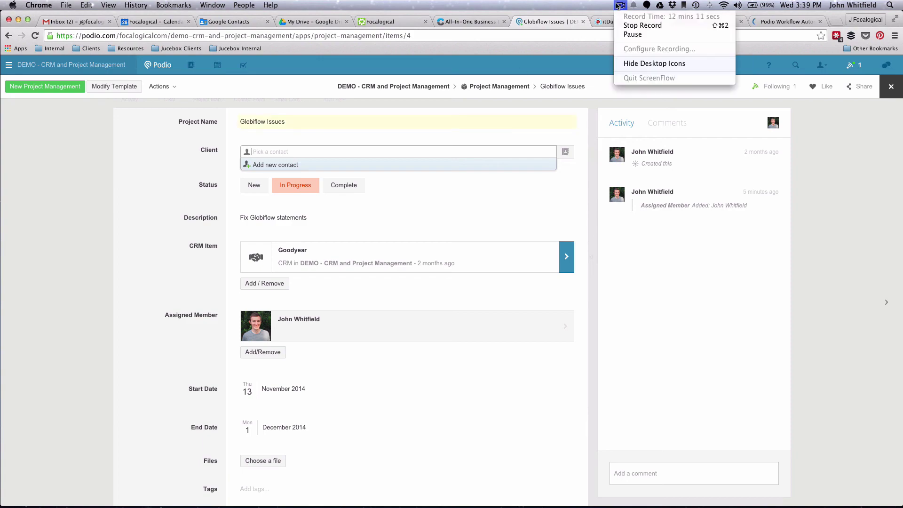
pyautogui.click(628, 26)
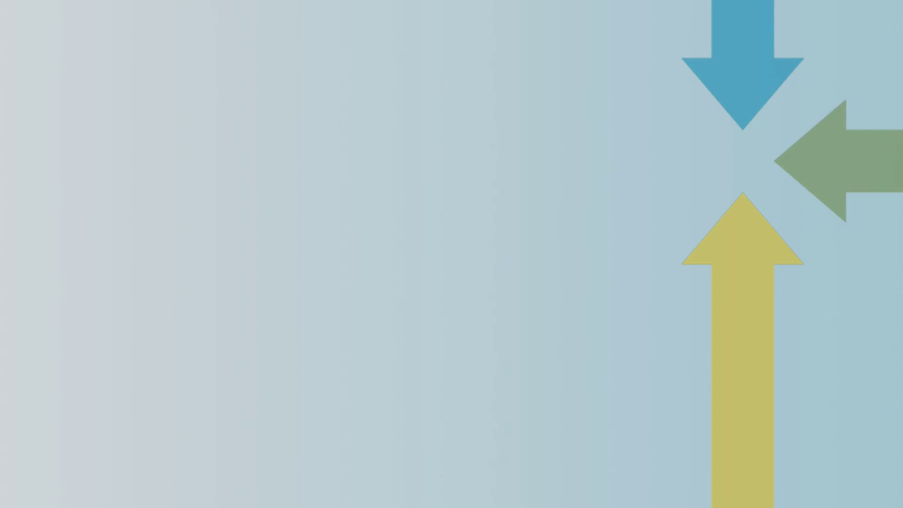